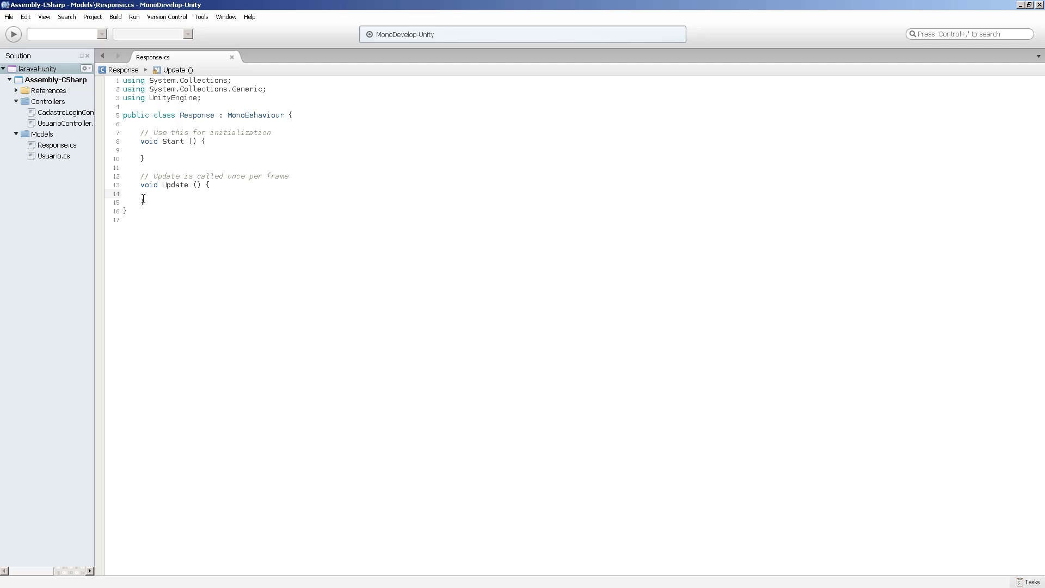
Remove the template Start and Update methods and the MonoBehaviour base from Response.
{"action": "left_click_drag", "start_coordinate": [144, 203], "coordinate": [141, 135]}
{"action": "key", "text": "Delete"}
{"action": "key", "text": "ctrl+BackSpace"}
{"action": "key", "text": "ctrl+BackSpace"}
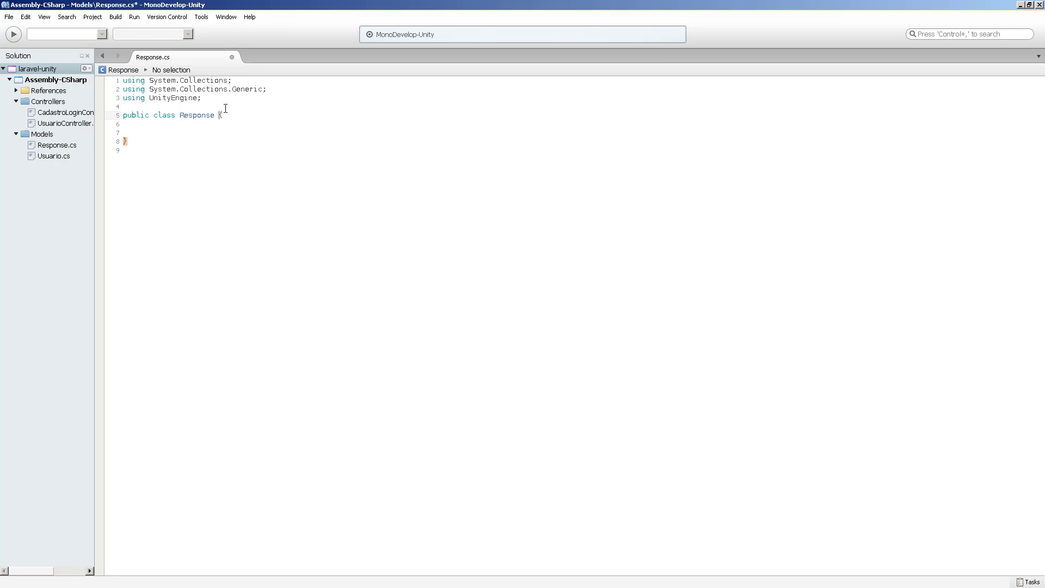
{"action": "key", "text": "Return"}
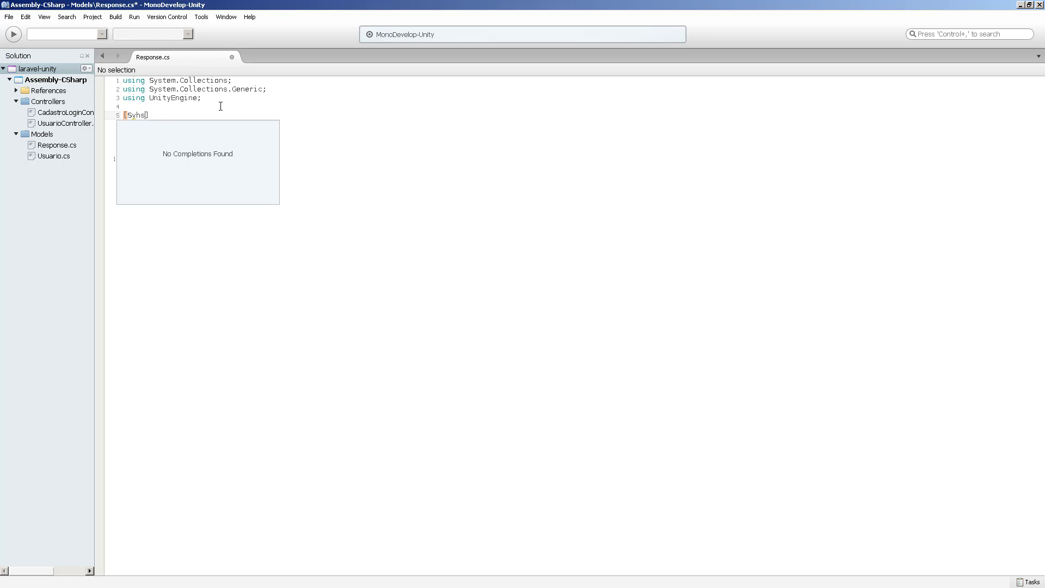
Mark Response [System.Serializable] with fields bool status, string[] errors and Usuario user, then save.
{"action": "type", "text": "System.Ser"}
{"action": "key", "text": "Return"}
{"action": "key", "text": "Down"}
{"action": "key", "text": "Down"}
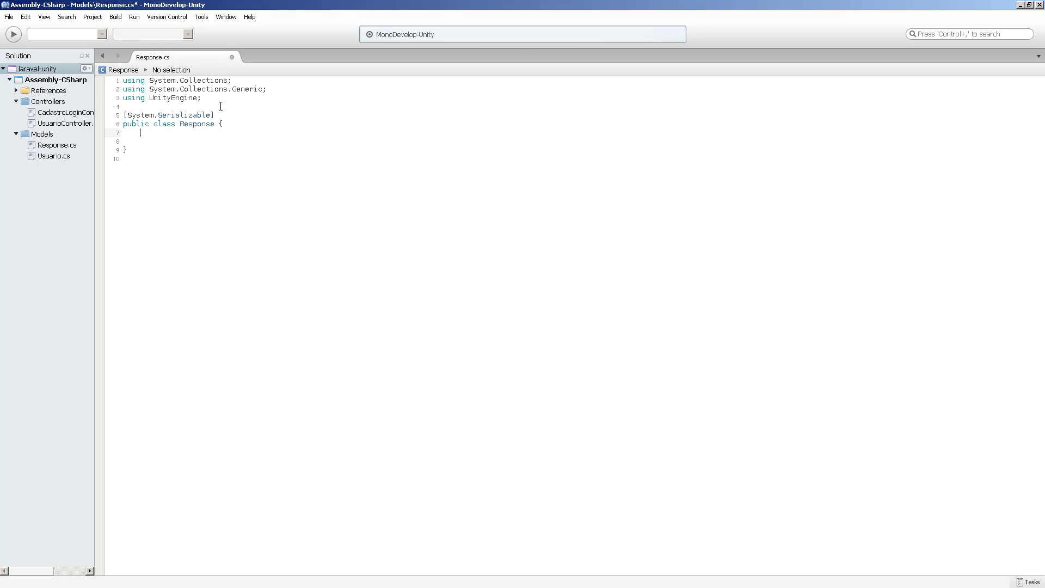
{"action": "type", "text": "public bool status"}
{"action": "type", "text": ";"}
{"action": "key", "text": "Return"}
{"action": "type", "text": "public st"}
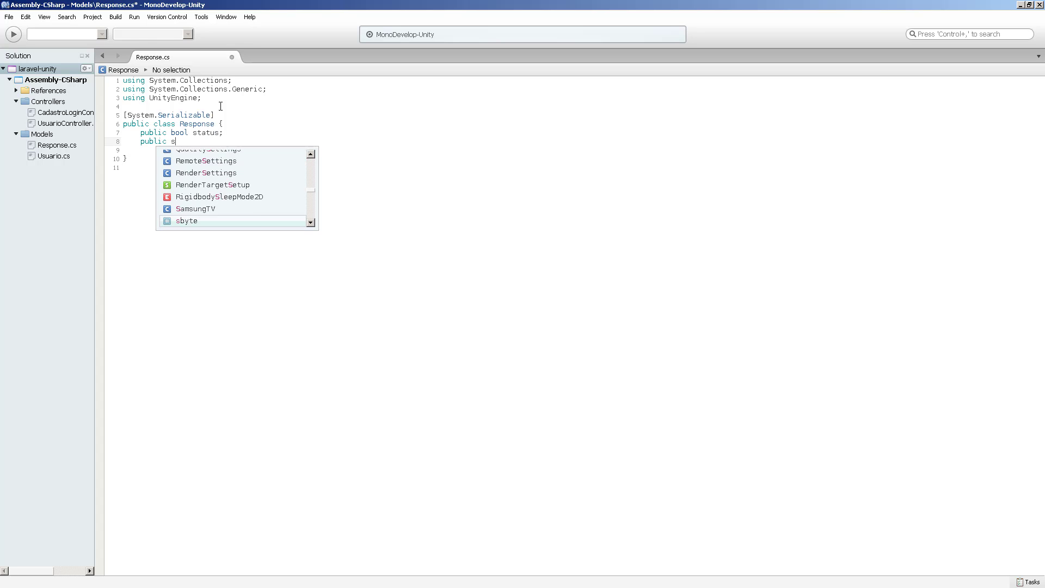
{"action": "type", "text": "ring[] errors;"}
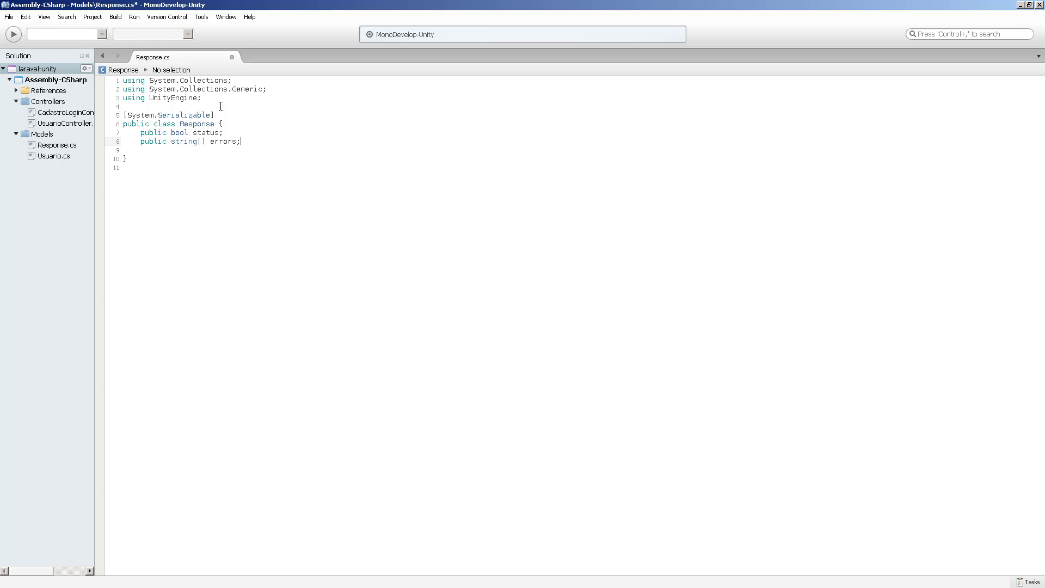
{"action": "key", "text": "Return"}
{"action": "type", "text": "pu"}
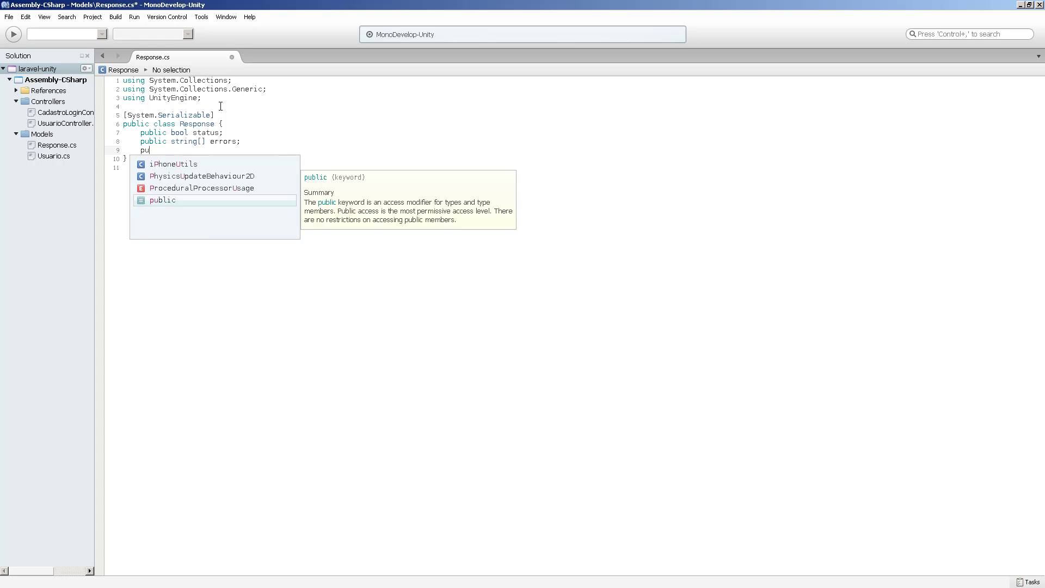
{"action": "type", "text": "blic Usuario "}
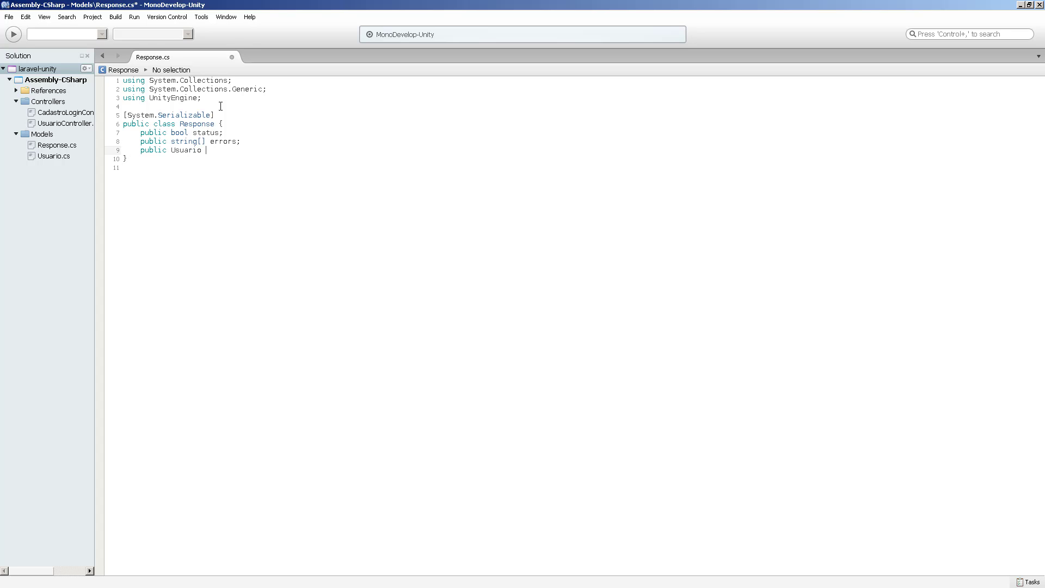
{"action": "type", "text": "user;"}
{"action": "key", "text": "ctrl+s"}
Open Usuario.cs and delete its template Start and Update methods.
{"action": "left_click", "coordinate": [196, 159]}
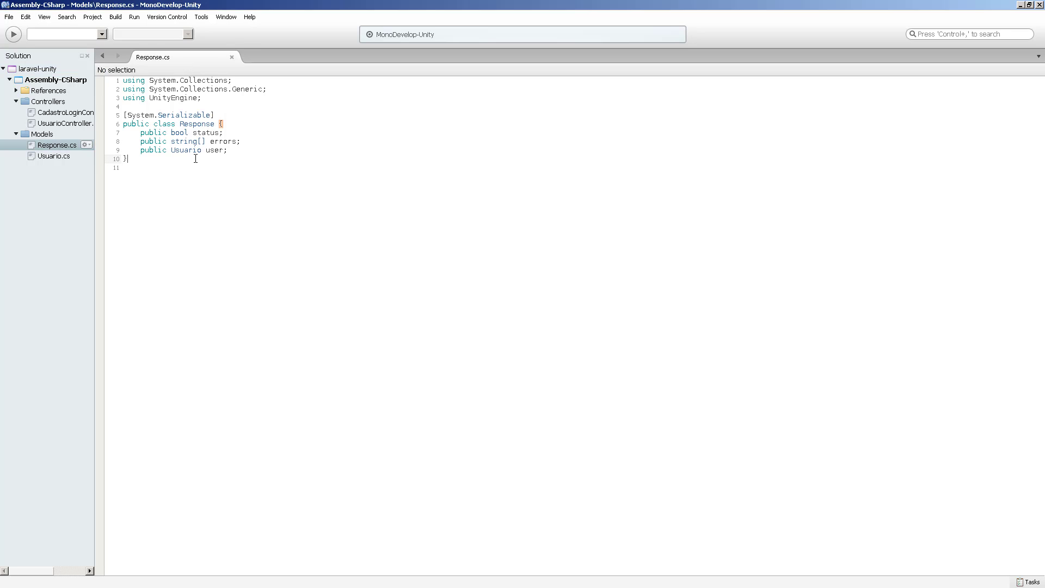
{"action": "double_click", "coordinate": [53, 156]}
{"action": "left_click_drag", "start_coordinate": [163, 203], "coordinate": [123, 131]}
{"action": "key", "text": "Delete"}
Drop Usuario's MonoBehaviour base and mark the class [System.Serializable].
{"action": "double_click", "coordinate": [235, 115]}
{"action": "key", "text": "BackSpace"}
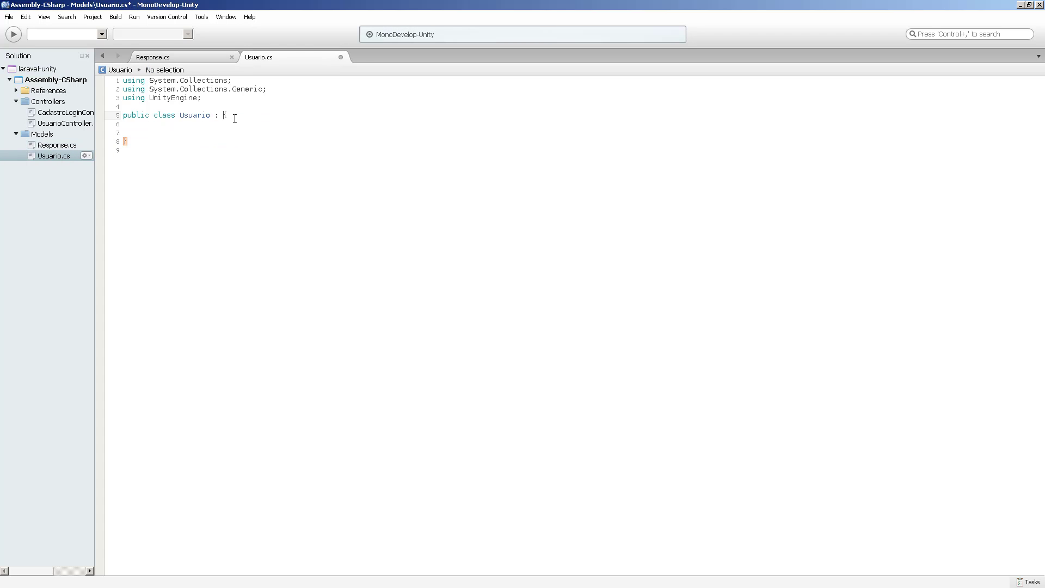
{"action": "key", "text": "Home"}
{"action": "key", "text": "Return"}
{"action": "key", "text": "Up"}
{"action": "type", "text": "["}
{"action": "type", "text": "System"}
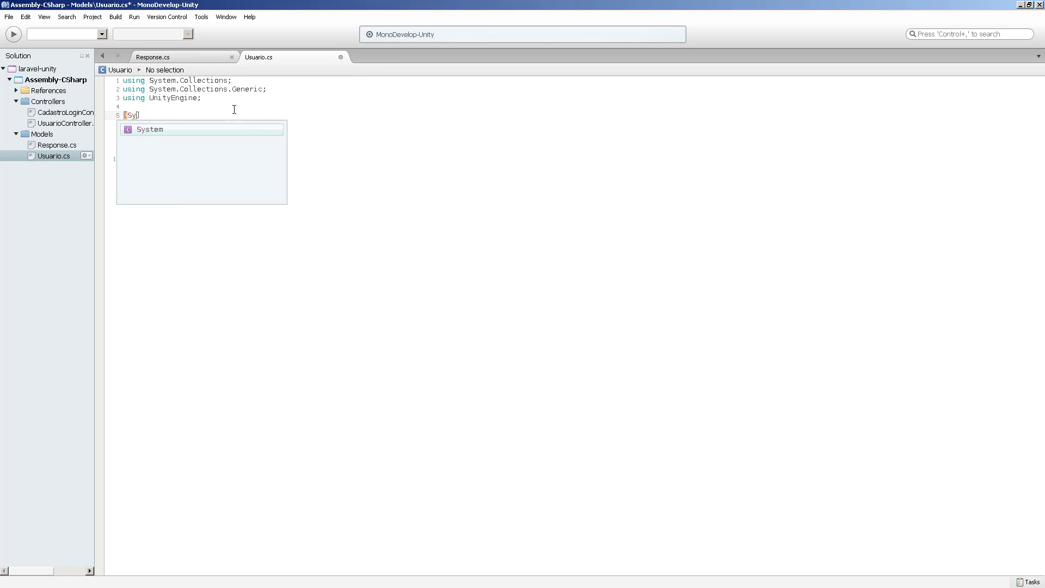
{"action": "type", "text": ".Se"}
{"action": "key", "text": "Return"}
Give Usuario fields int id and strings name, email, created_at, updated_at, then save.
{"action": "key", "text": "Down"}
{"action": "key", "text": "Down"}
{"action": "type", "text": "p"}
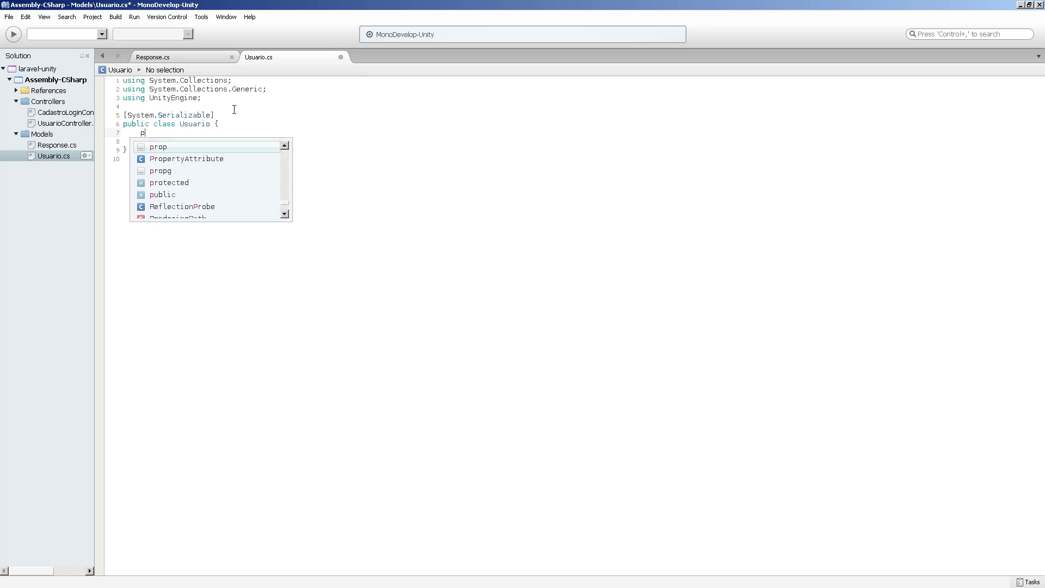
{"action": "type", "text": "ublic int id;"}
{"action": "key", "text": "Return"}
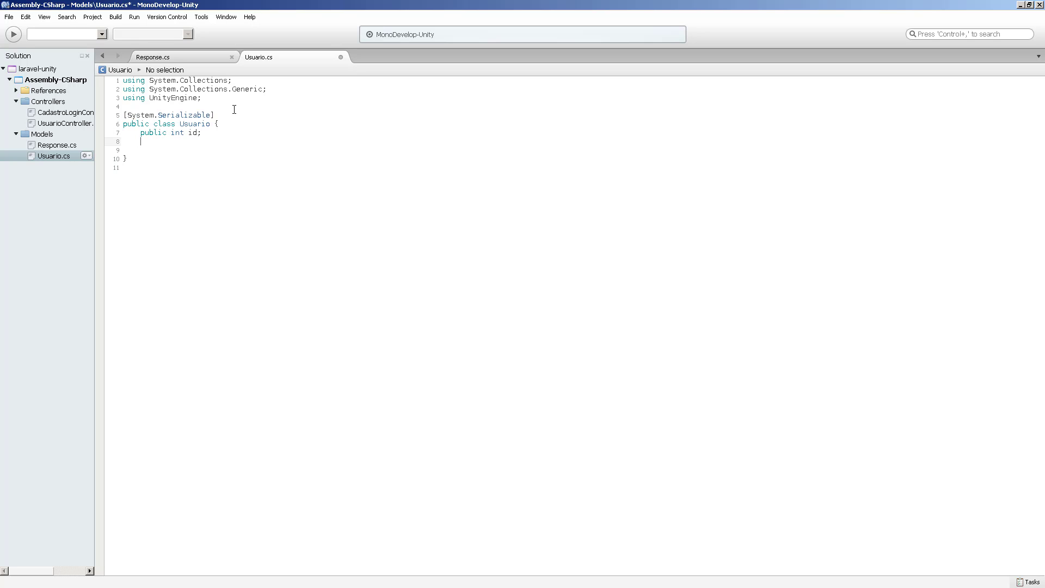
{"action": "type", "text": "public string name"}
{"action": "type", "text": ";"}
{"action": "key", "text": "Return"}
{"action": "type", "text": "public string"}
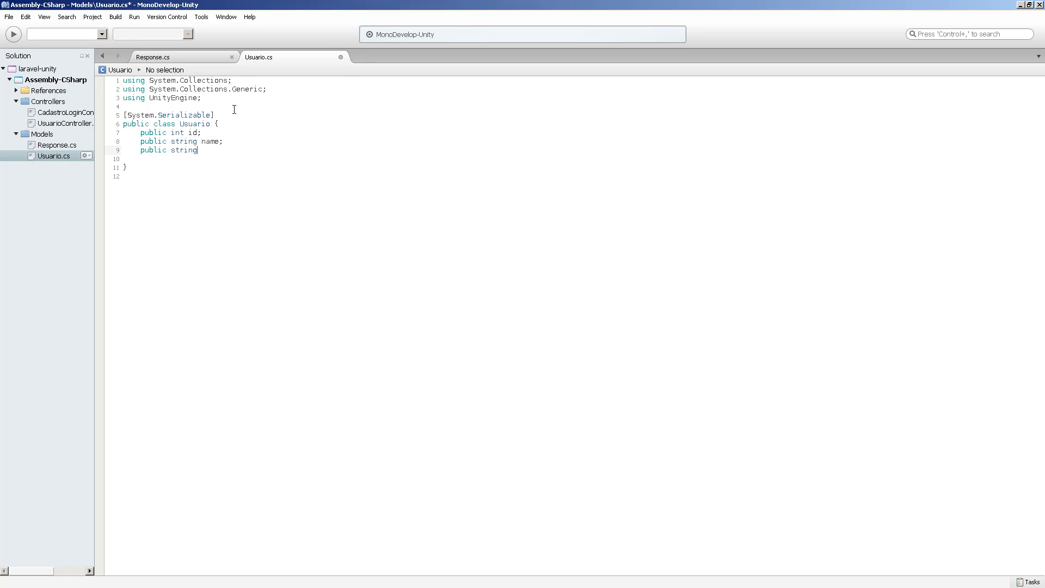
{"action": "type", "text": " email;"}
{"action": "key", "text": "Return"}
{"action": "type", "text": "public s"}
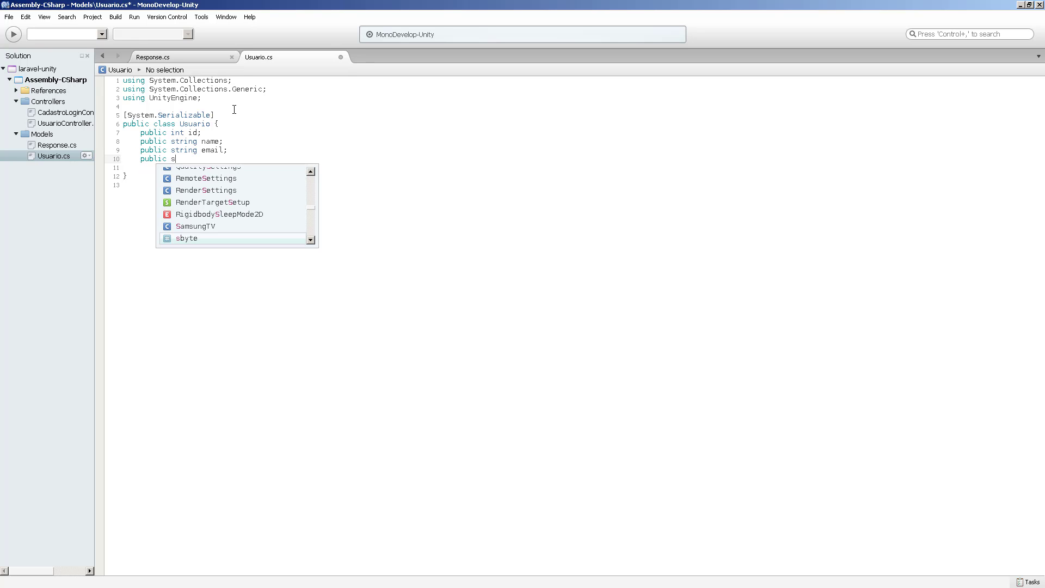
{"action": "type", "text": "tring created_at;"}
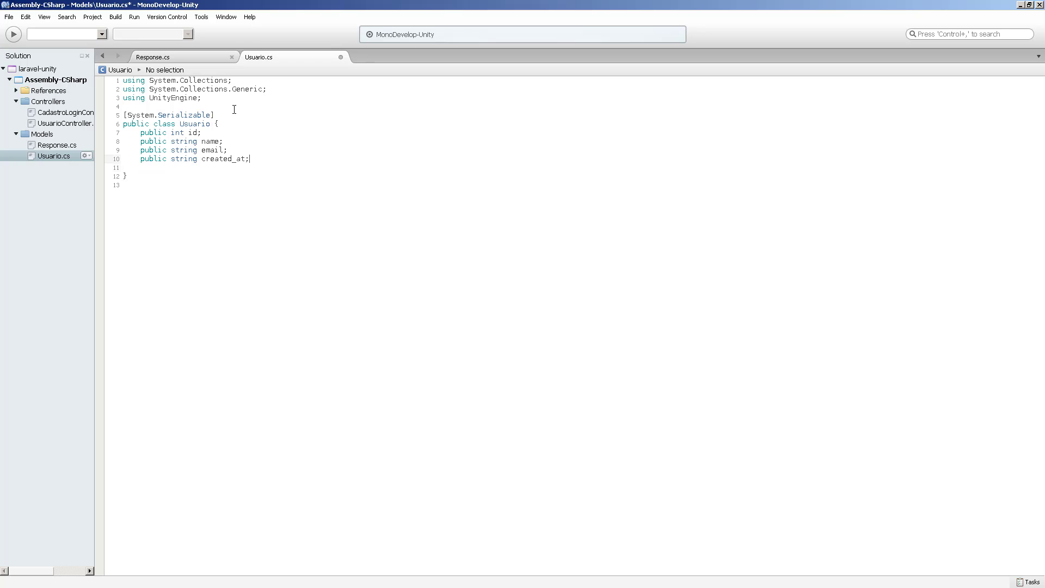
{"action": "key", "text": "Return"}
{"action": "type", "text": "public string updated_at;"}
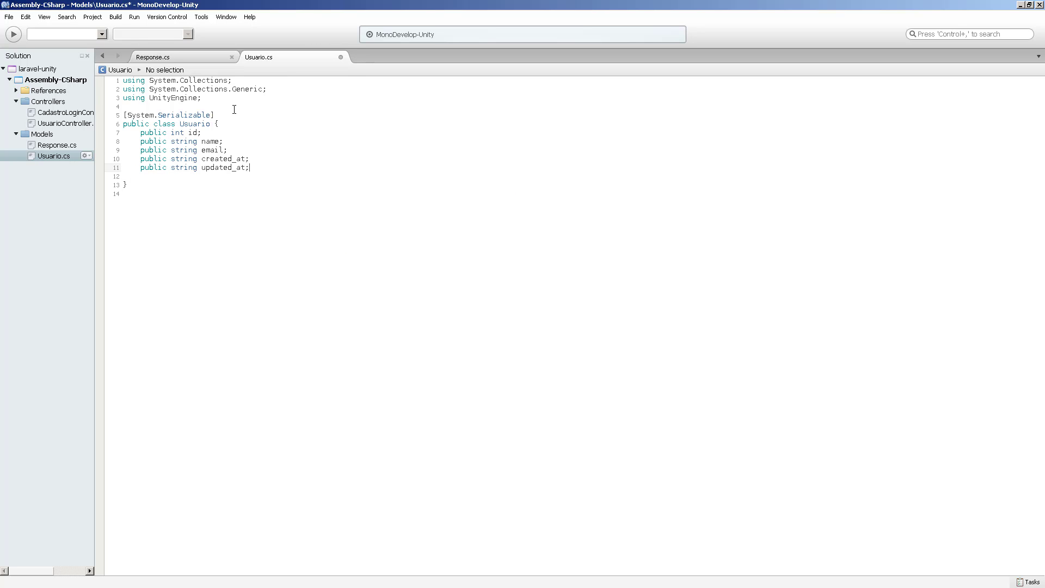
{"action": "key", "text": "Delete"}
{"action": "key", "text": "ctrl+s"}
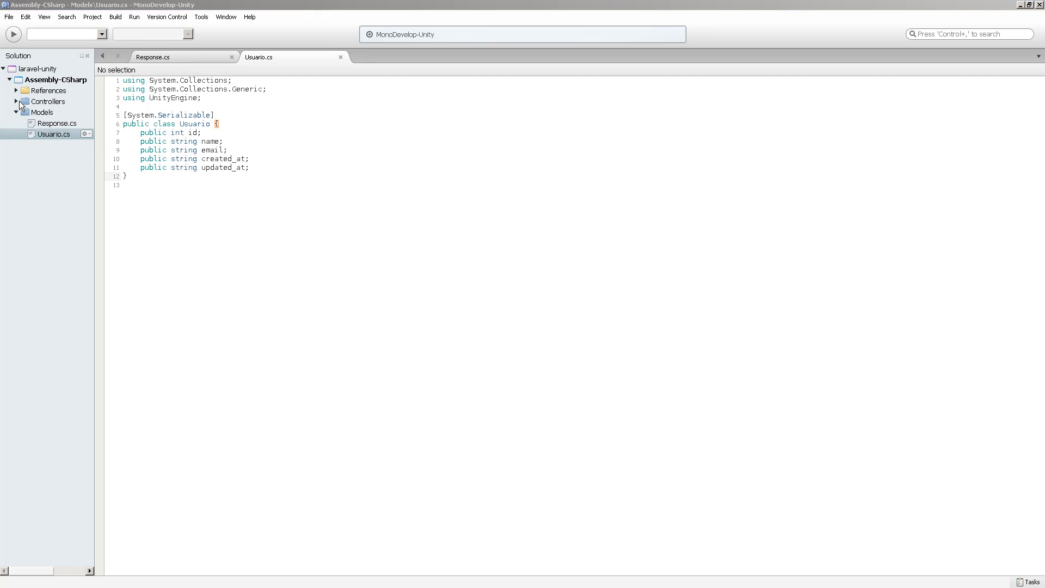
Declare 'public Usuario _usuario;' in UsuarioController.cs and save it.
{"action": "double_click", "coordinate": [58, 123]}
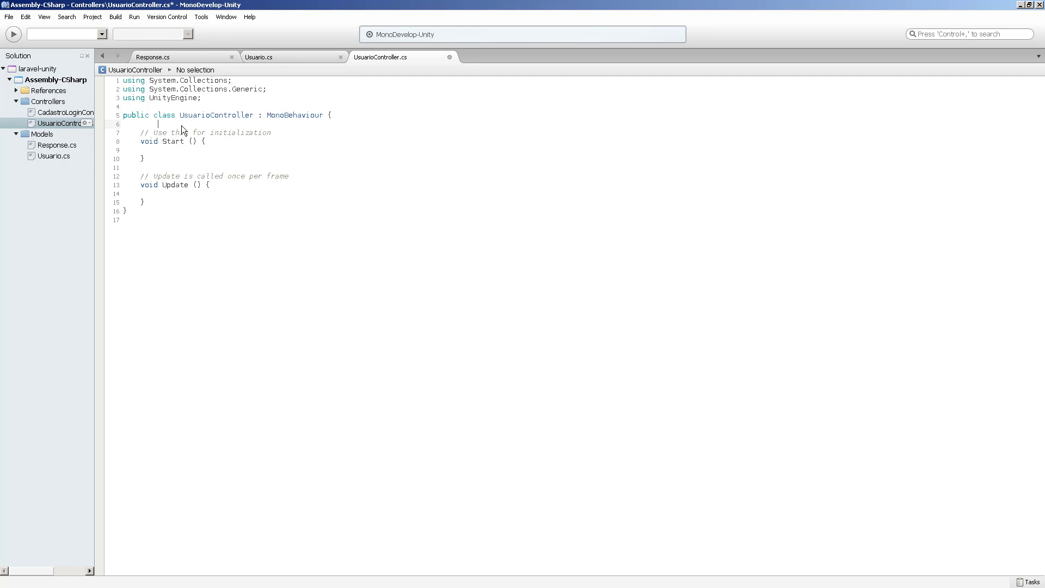
{"action": "key", "text": "Return"}
{"action": "type", "text": "public Usuario "}
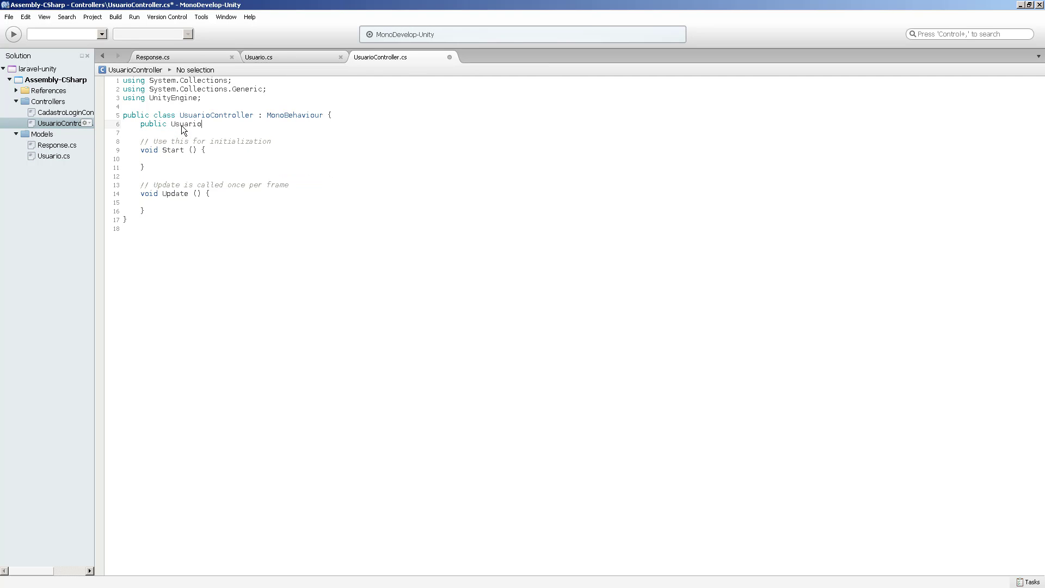
{"action": "type", "text": "_usuario"}
{"action": "key", "text": "ctrl+s"}
In CadastroLoginController.cs, declare public string _urlCadastro and public UsuarioController _usuarioCtl.
{"action": "double_click", "coordinate": [57, 112]}
{"action": "left_click", "coordinate": [178, 125]}
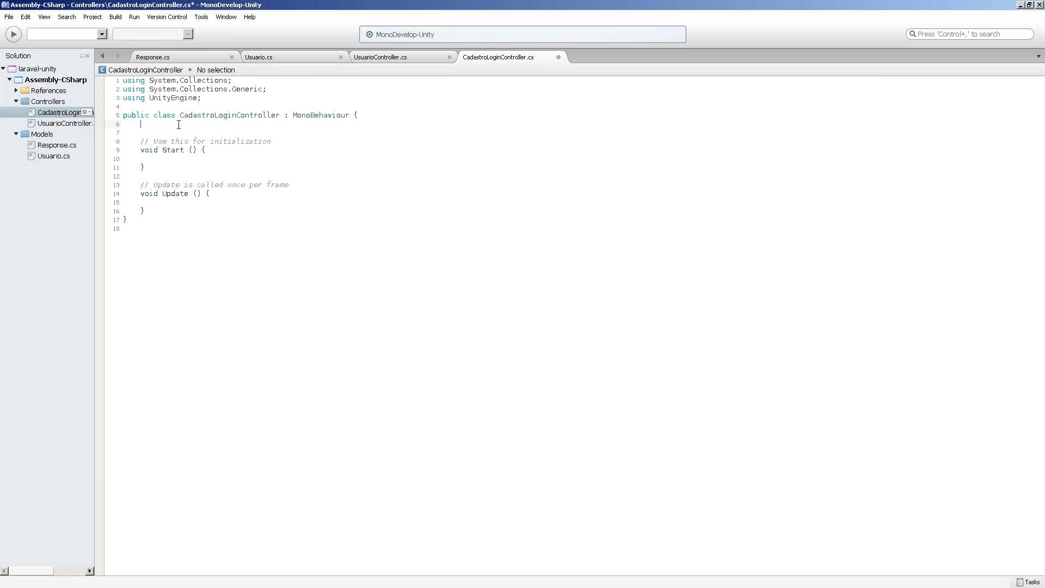
{"action": "type", "text": "public string _urlCadas"}
{"action": "type", "text": "tro;"}
{"action": "key", "text": "Return"}
{"action": "key", "text": "Return"}
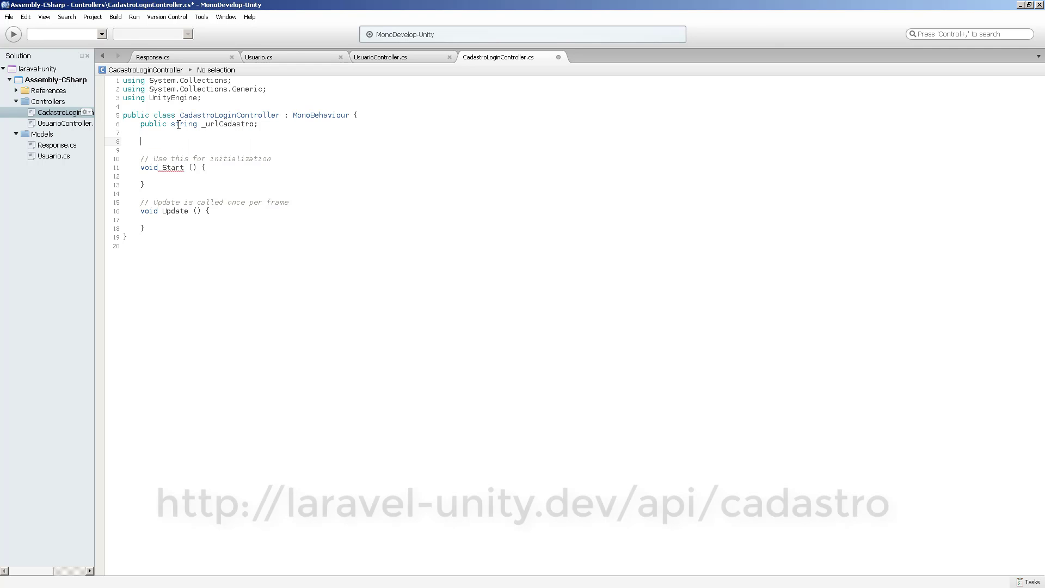
{"action": "type", "text": "public Usu"}
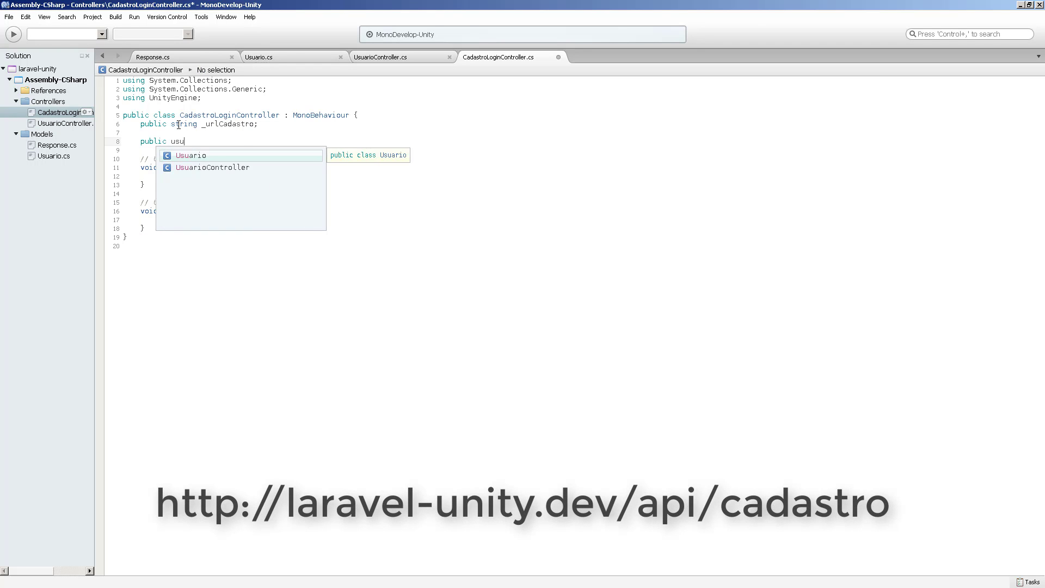
{"action": "key", "text": "Down"}
{"action": "key", "text": "Return"}
{"action": "type", "text": "rioCtl;"}
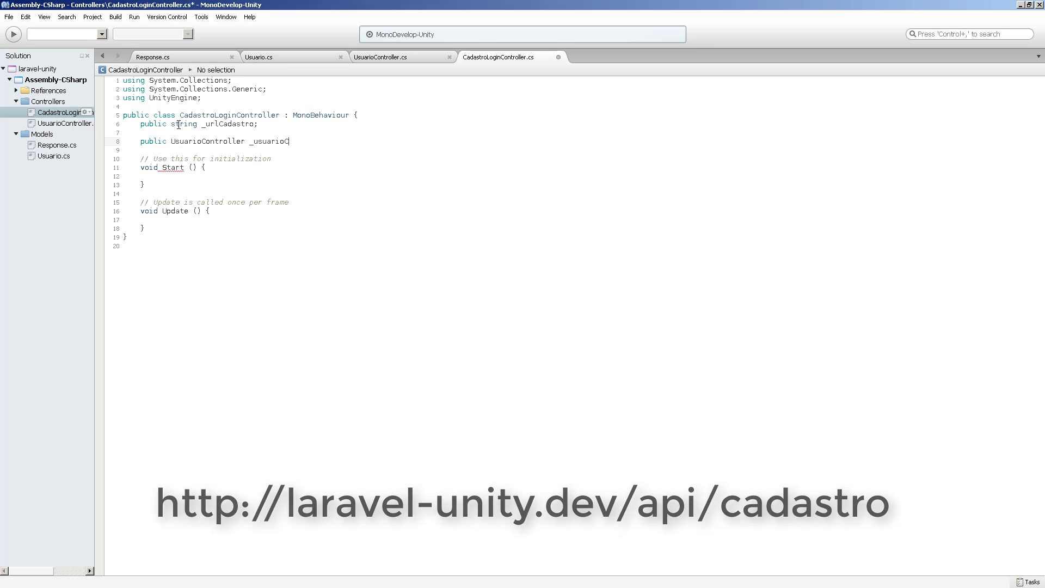
{"action": "key", "text": "Return"}
{"action": "key", "text": "Return"}
Add public Response _response, private WWW _www and WWWForm _form fields, then save.
{"action": "type", "text": "p"}
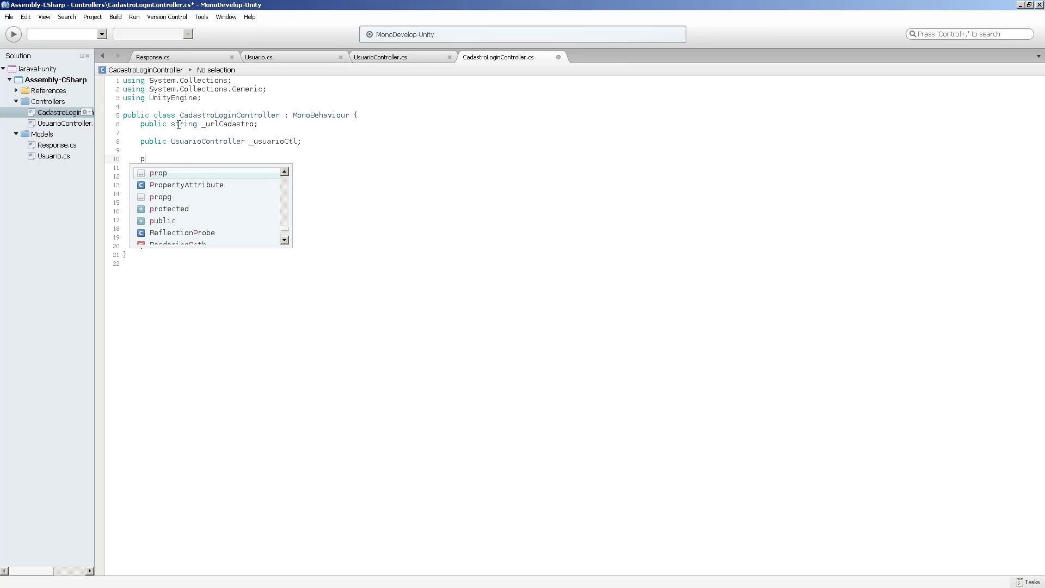
{"action": "type", "text": "ublic Response _resp"}
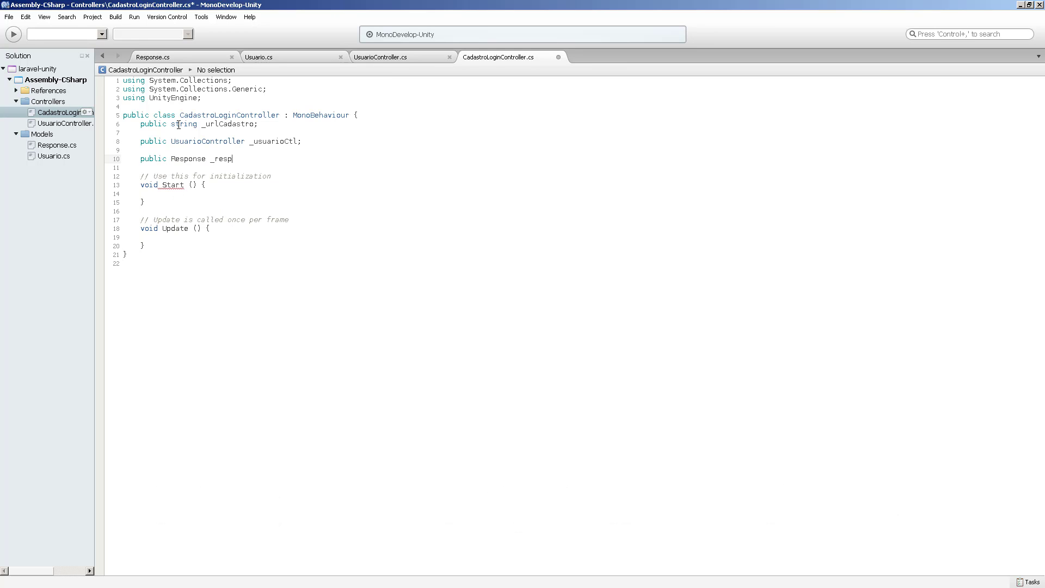
{"action": "key", "text": "Return"}
{"action": "key", "text": "Return"}
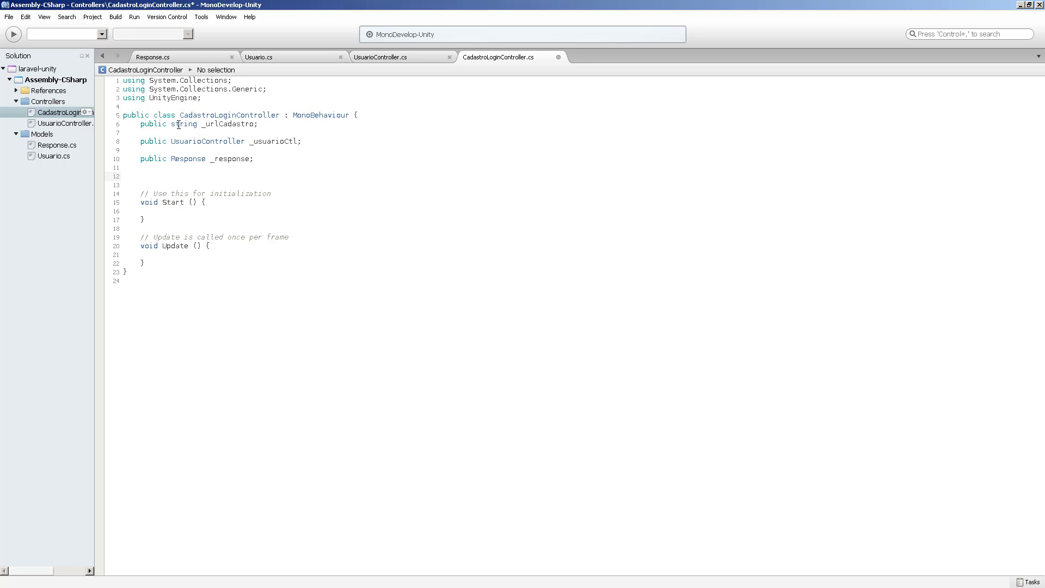
{"action": "type", "text": "private ww _"}
{"action": "type", "text": ";"}
{"action": "key", "text": "Return"}
{"action": "type", "text": "private ww"}
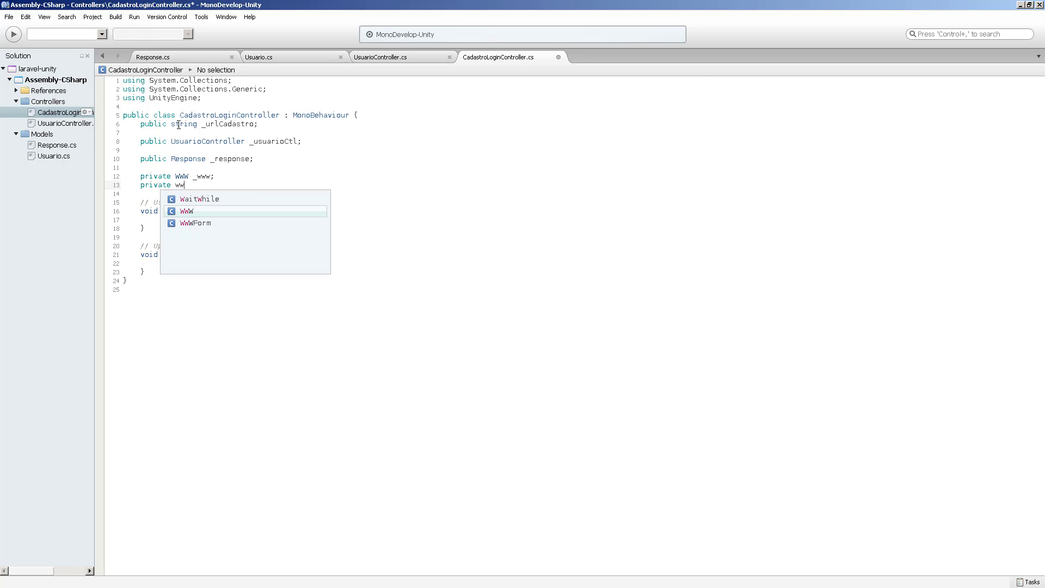
{"action": "type", "text": "f"}
{"action": "key", "text": "Return"}
{"action": "type", "text": "_form"}
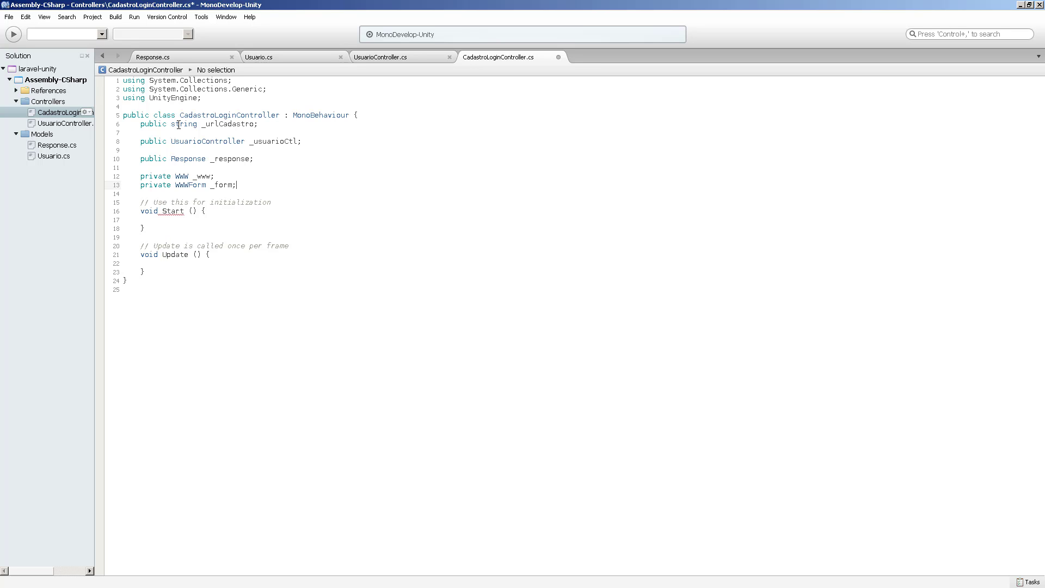
{"action": "key", "text": "ctrl+s"}
{"action": "left_click", "coordinate": [174, 273]}
{"action": "key", "text": "Return"}
{"action": "key", "text": "Return"}
Declare the cadastro IEnumerator, creating a new WWWForm with name field 'admin'.
{"action": "type", "text": "public "}
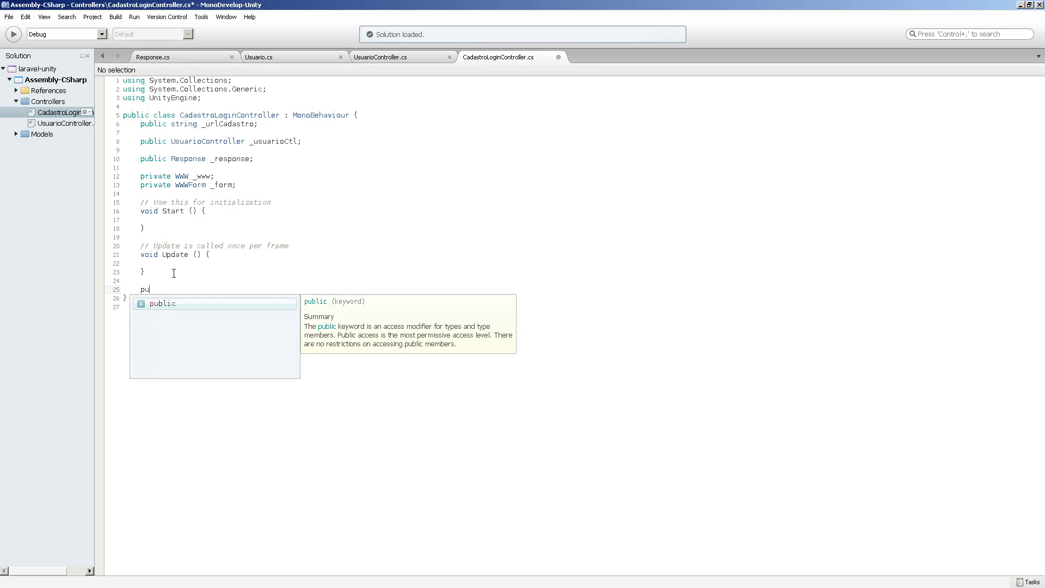
{"action": "type", "text": "IEnumerator"}
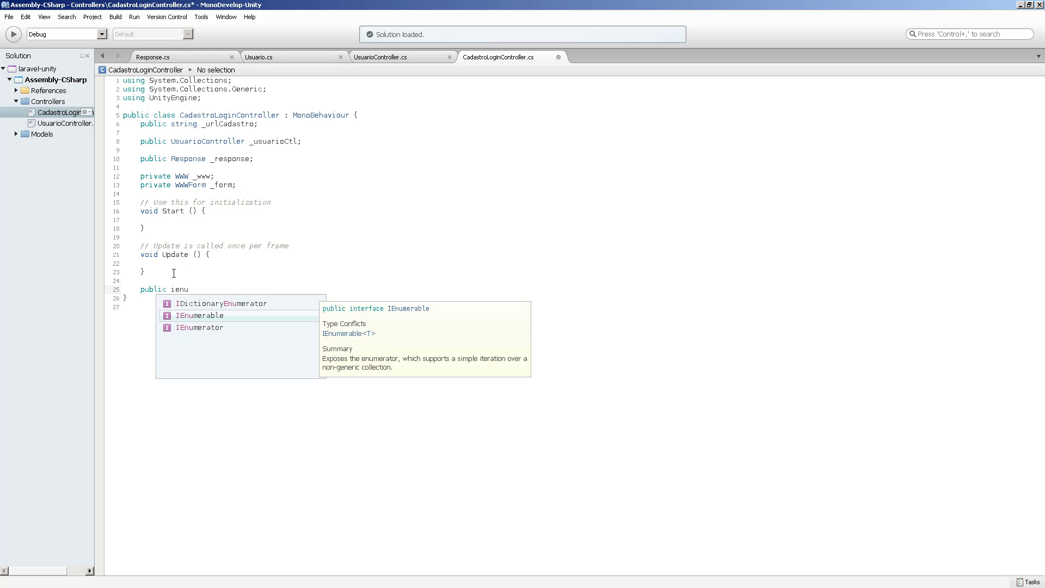
{"action": "type", "text": " cadastro(){"}
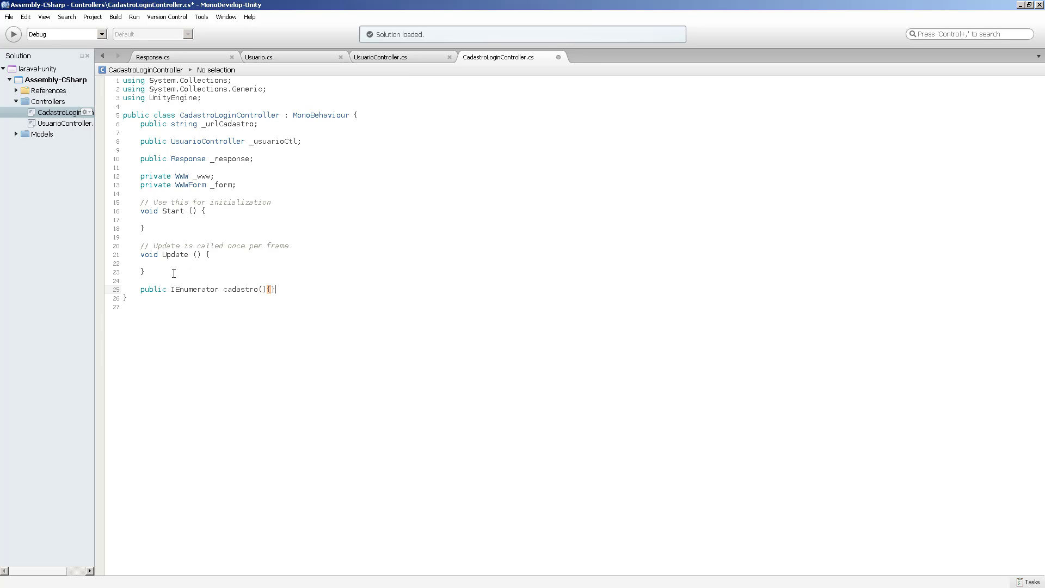
{"action": "key", "text": "Return"}
{"action": "type", "text": "_form"}
{"action": "type", "text": " = new WWWForm ();"}
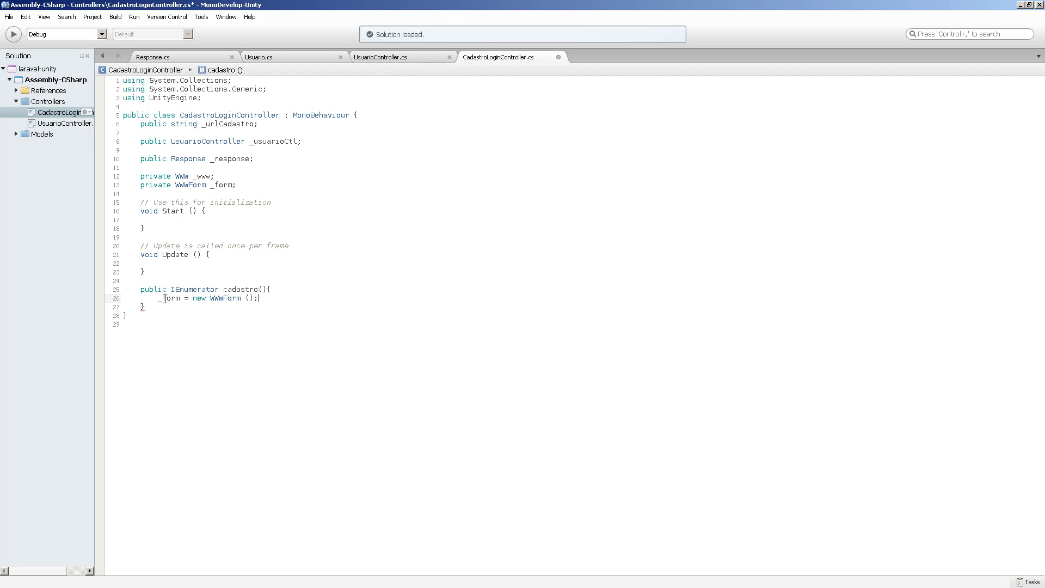
{"action": "key", "text": "Return"}
{"action": "type", "text": "_form.AddF"}
{"action": "key", "text": "Return"}
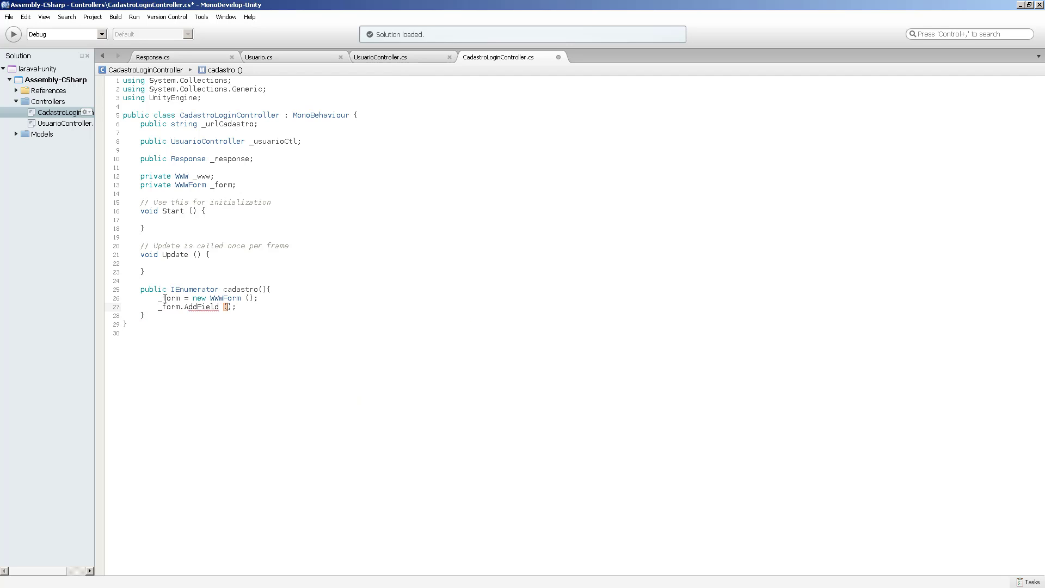
{"action": "type", "text": "\"name\",\"a"}
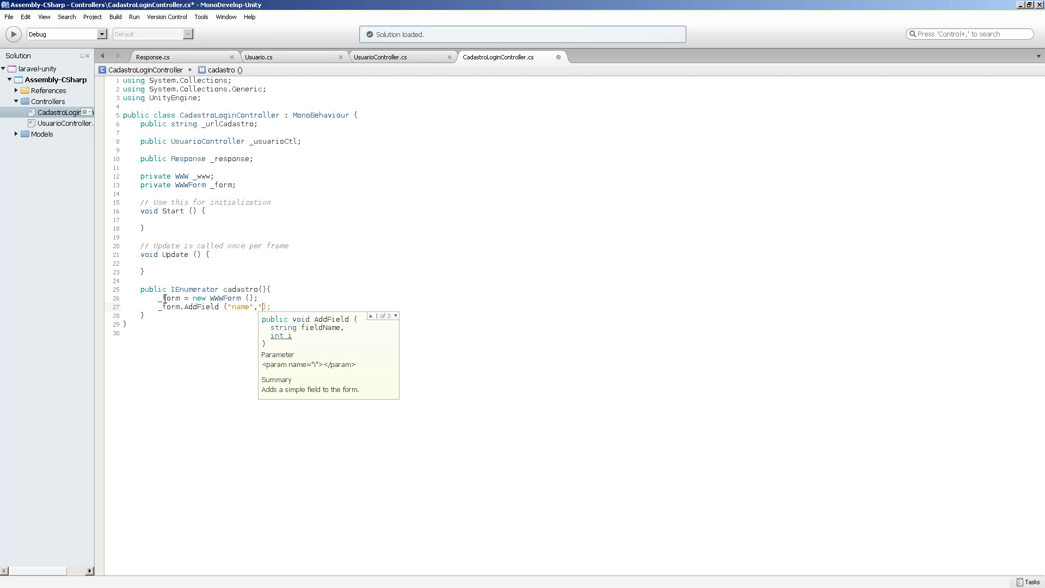
{"action": "type", "text": "dmin\")"}
{"action": "key", "text": "End"}
{"action": "key", "text": "Return"}
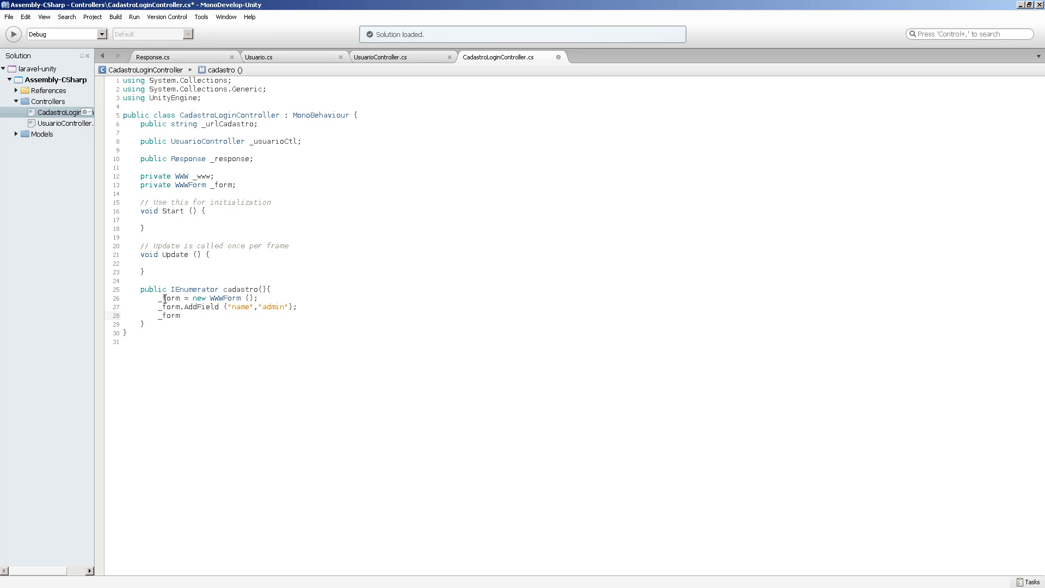
Add the email and password fields to the form and begin the new WWW request.
{"action": "key", "text": "Return"}
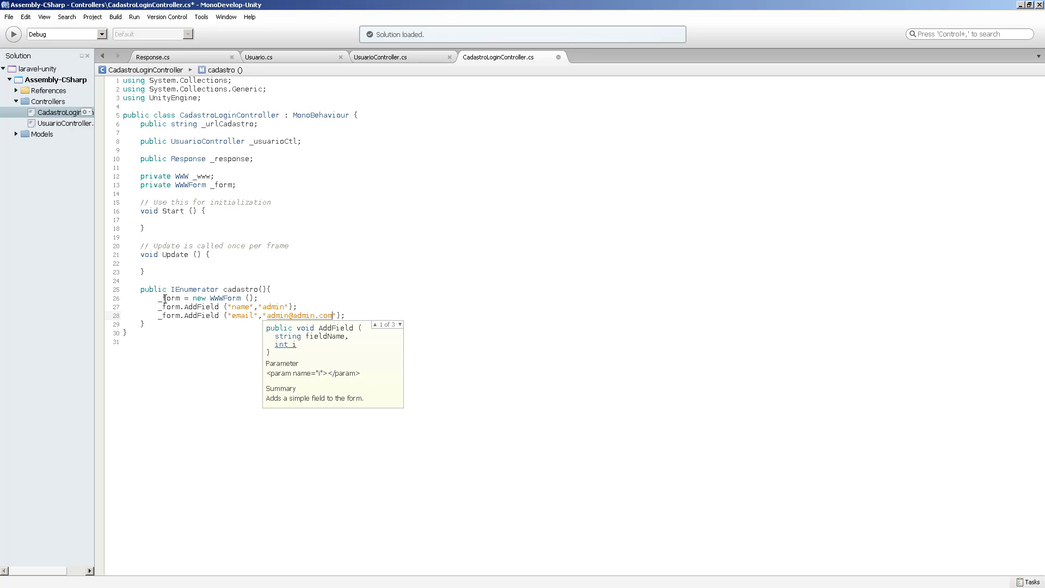
{"action": "key", "text": "End"}
{"action": "key", "text": "Return"}
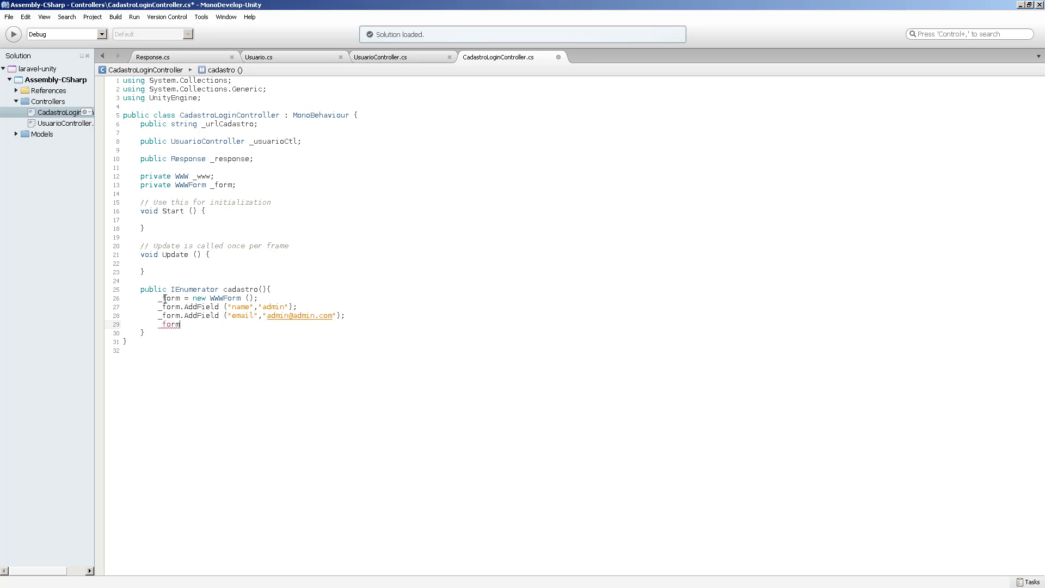
{"action": "key", "text": "Return"}
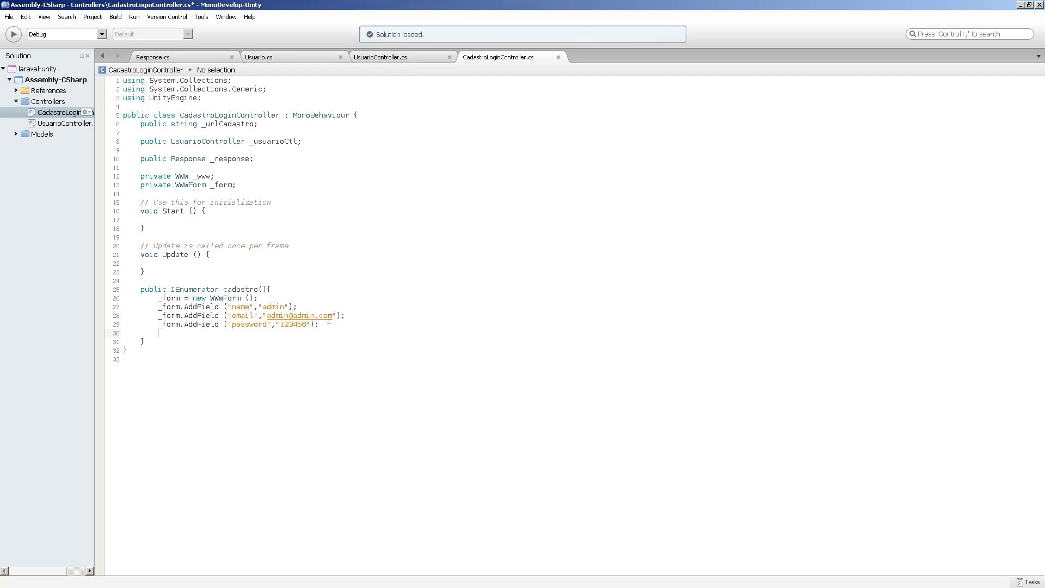
{"action": "key", "text": "End"}
{"action": "key", "text": "Return"}
{"action": "key", "text": "Return"}
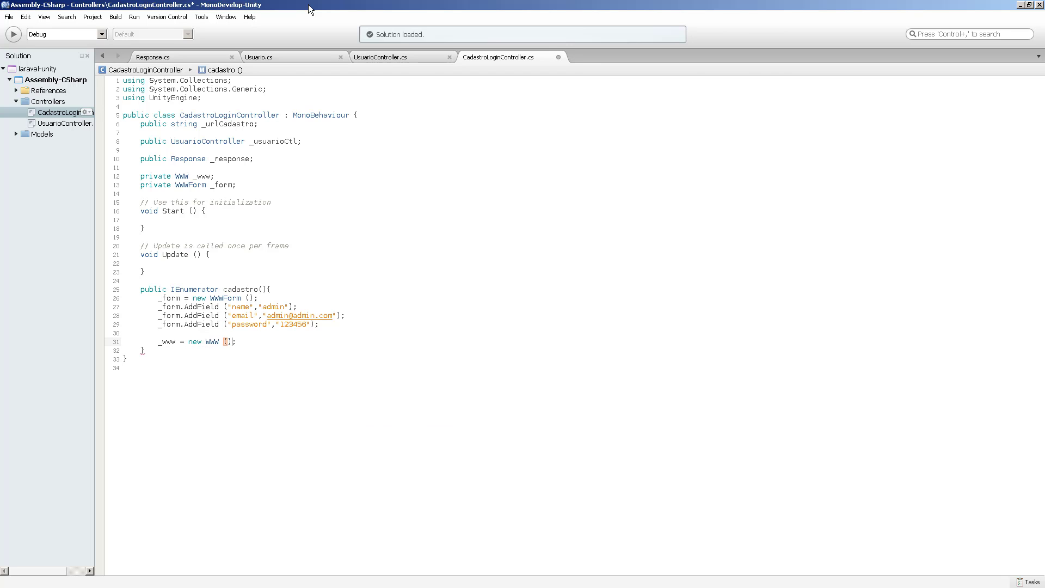
Send the WWW request with _urlCadastro and _form, add 'yield return _www;', and save.
{"action": "key", "text": "Return"}
{"action": "type", "text": ", _f"}
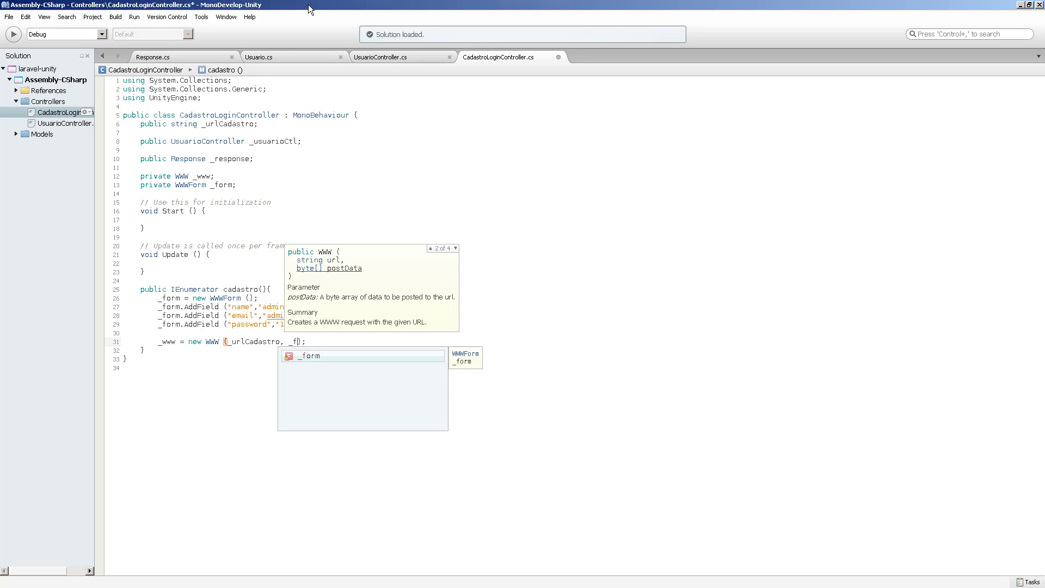
{"action": "key", "text": "Return"}
{"action": "key", "text": "End"}
{"action": "key", "text": "Return"}
{"action": "type", "text": "y"}
{"action": "key", "text": "Return"}
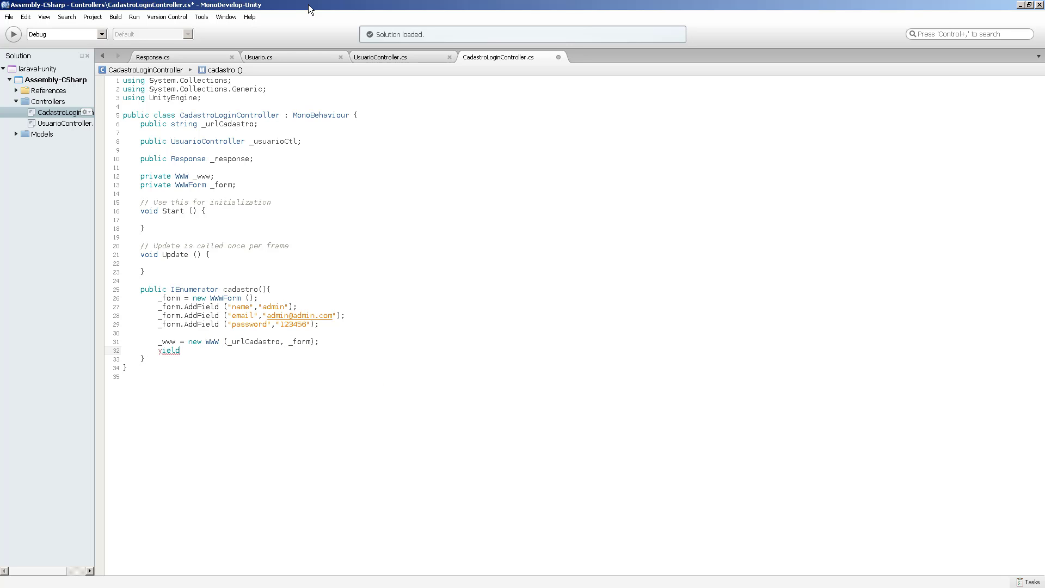
{"action": "type", "text": "r"}
{"action": "key", "text": "Return"}
{"action": "type", "text": "_www;"}
{"action": "key", "text": "ctrl+s"}
Branch on _www.error==null, printing _www.error in the else, and begin assigning _response.
{"action": "key", "text": "Return"}
{"action": "key", "text": "Return"}
{"action": "type", "text": "if"}
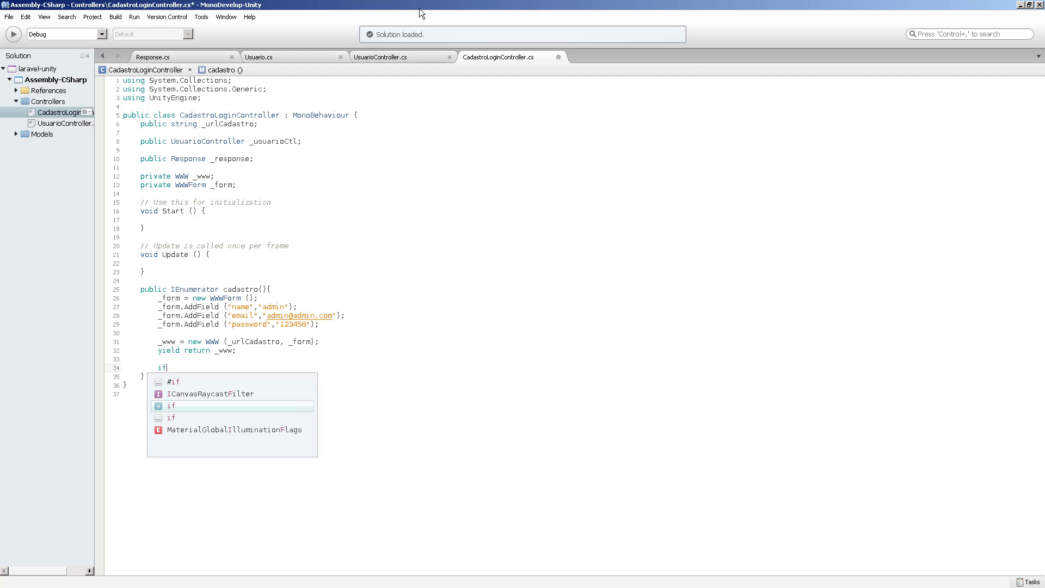
{"action": "type", "text": "(){"}
{"action": "key", "text": "Return"}
{"action": "key", "text": "Down"}
{"action": "key", "text": "End"}
{"action": "type", "text": "else{"}
{"action": "key", "text": "Return"}
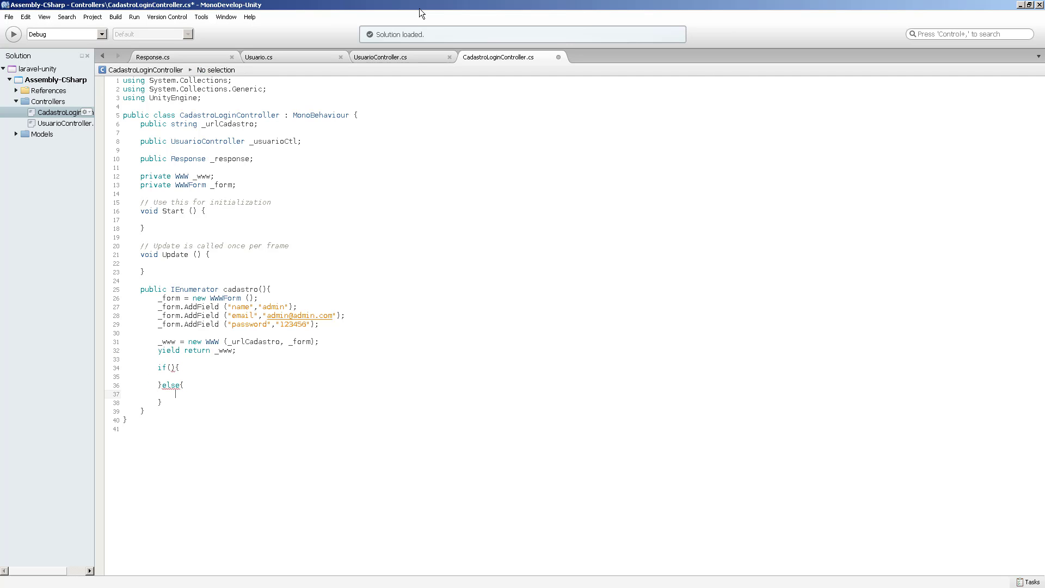
{"action": "type", "text": "print("}
{"action": "type", "text": "_www.error)"}
{"action": "key", "text": "Up"}
{"action": "key", "text": "Up"}
{"action": "key", "text": "Up"}
{"action": "key", "text": "Left"}
{"action": "key", "text": "Left"}
{"action": "type", "text": "_www"}
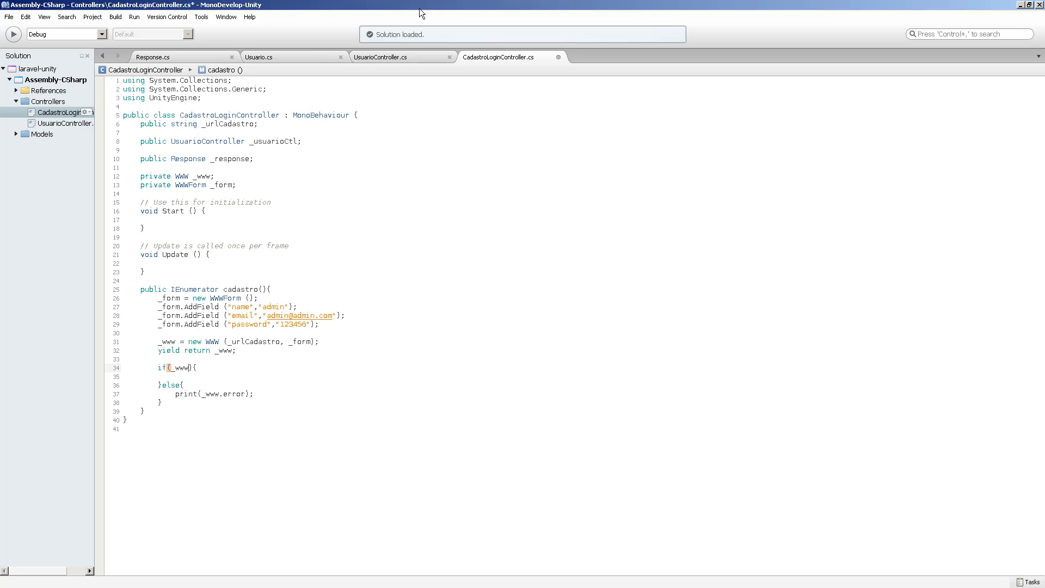
{"action": "type", "text": ".error==null"}
{"action": "key", "text": "Down"}
{"action": "type", "text": "_response = JsonUtility"}
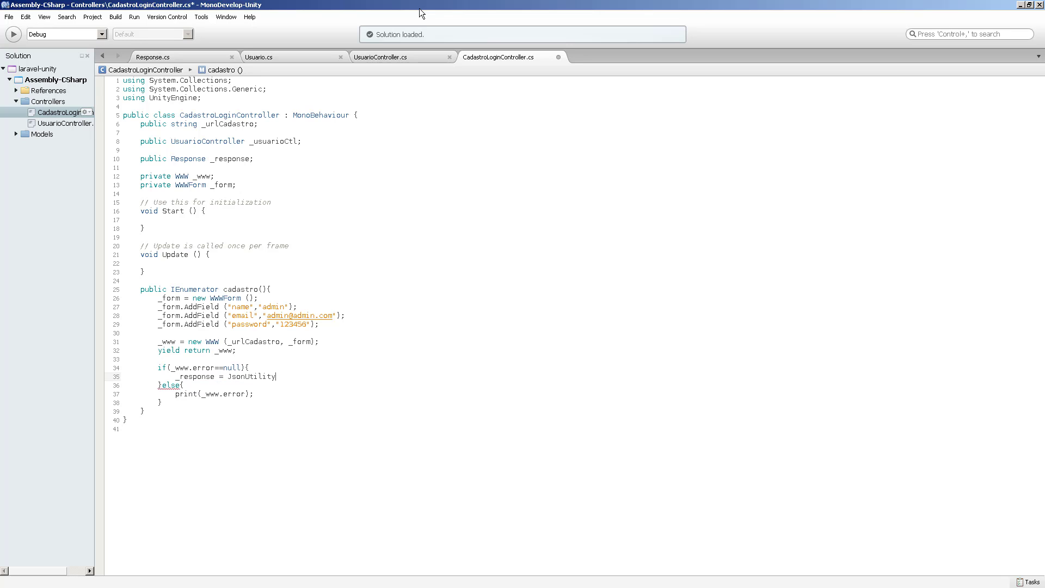
{"action": "type", "text": ".Equals,"}
Parse _www.text into _response with JsonUtility.FromJson<Response>.
{"action": "key", "text": "BackSpace"}
{"action": "key", "text": "BackSpace"}
{"action": "key", "text": "BackSpace"}
{"action": "key", "text": "BackSpace"}
{"action": "key", "text": "BackSpace"}
{"action": "key", "text": "BackSpace"}
{"action": "type", "text": "FromJson<Res"}
{"action": "key", "text": "Return"}
{"action": "type", "text": "_www.text)"}
{"action": "type", "text": ";"}
{"action": "key", "text": "Return"}
When _response.status is true, assign _response.user to _usuarioCtl._usuario.
{"action": "type", "text": "if(_response."}
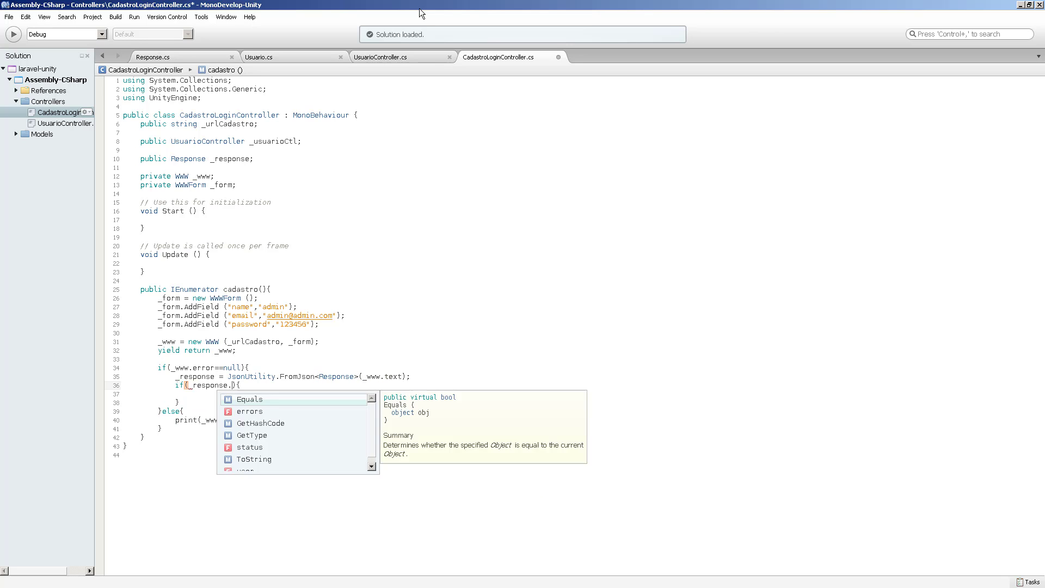
{"action": "type", "text": "status"}
{"action": "key", "text": "End"}
{"action": "key", "text": "Return"}
{"action": "type", "text": "_usuarioCtl._"}
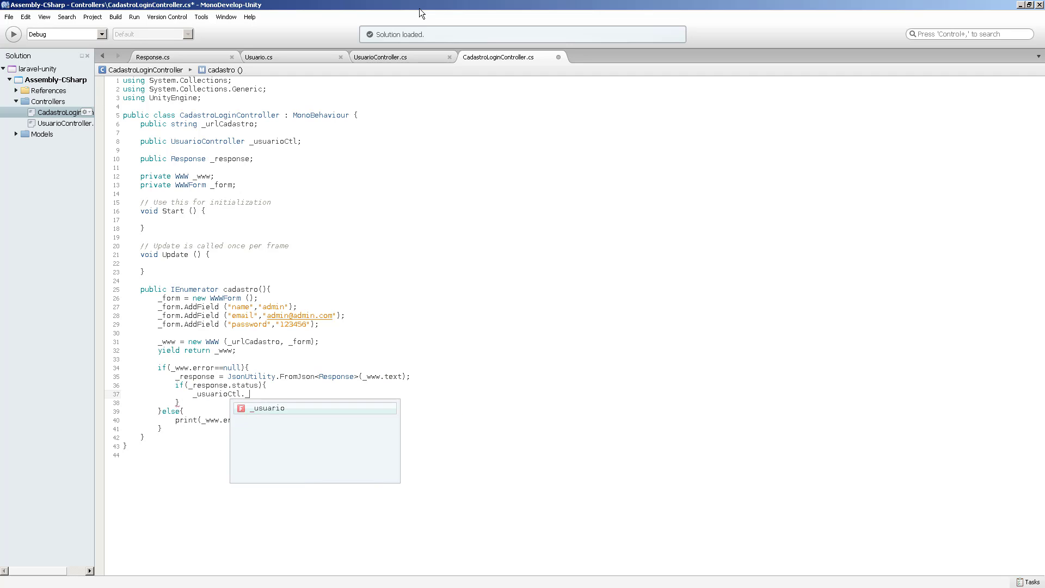
{"action": "type", "text": "usuario = _response.u"}
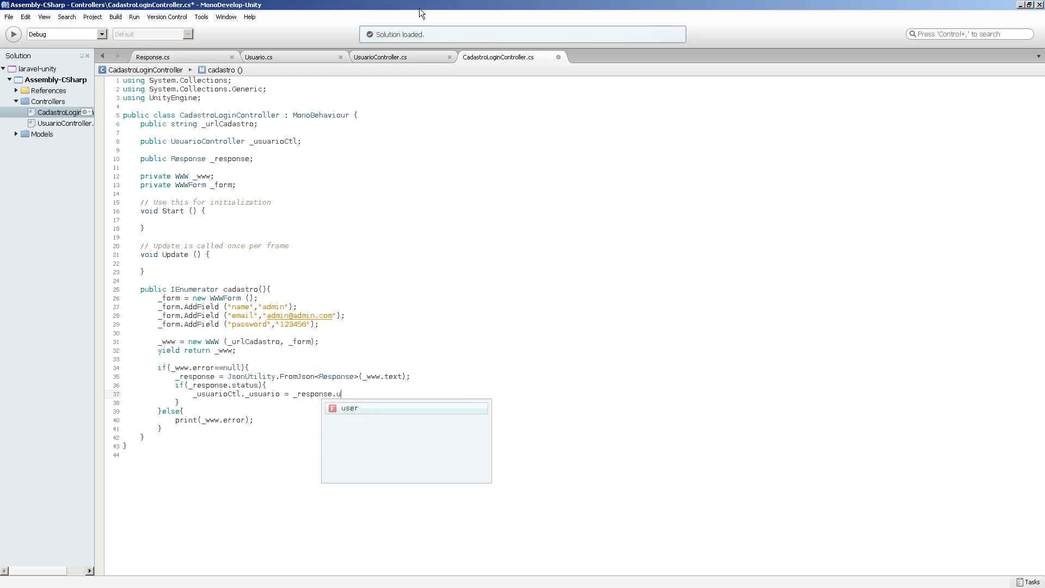
{"action": "type", "text": "ser;"}
{"action": "key", "text": "Down"}
Otherwise loop over _response.errors printing each item, and save.
{"action": "type", "text": "else{"}
{"action": "key", "text": "Return"}
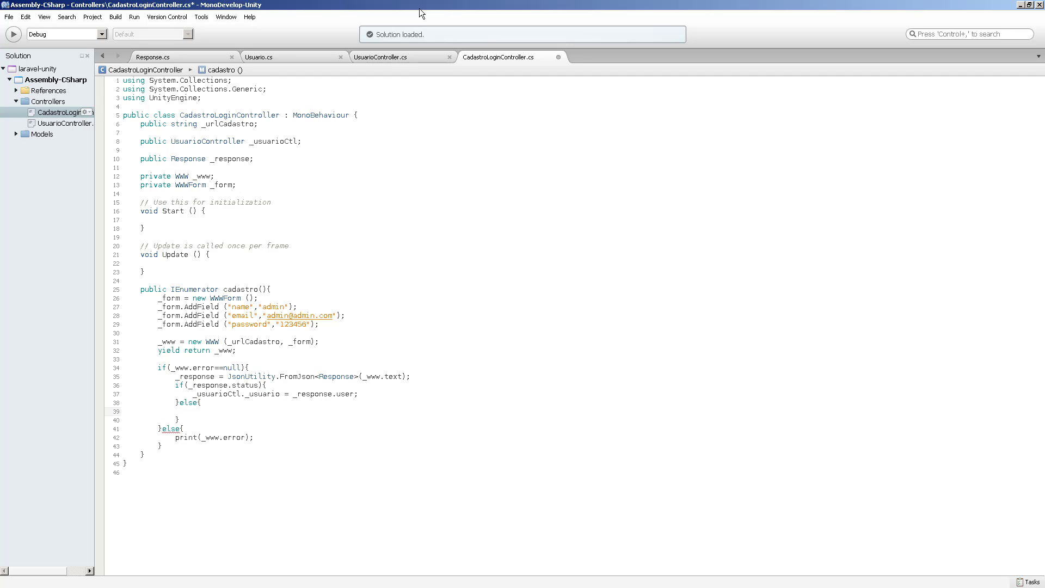
{"action": "type", "text": "foreach"}
{"action": "key", "text": "Tab"}
{"action": "key", "text": "Tab"}
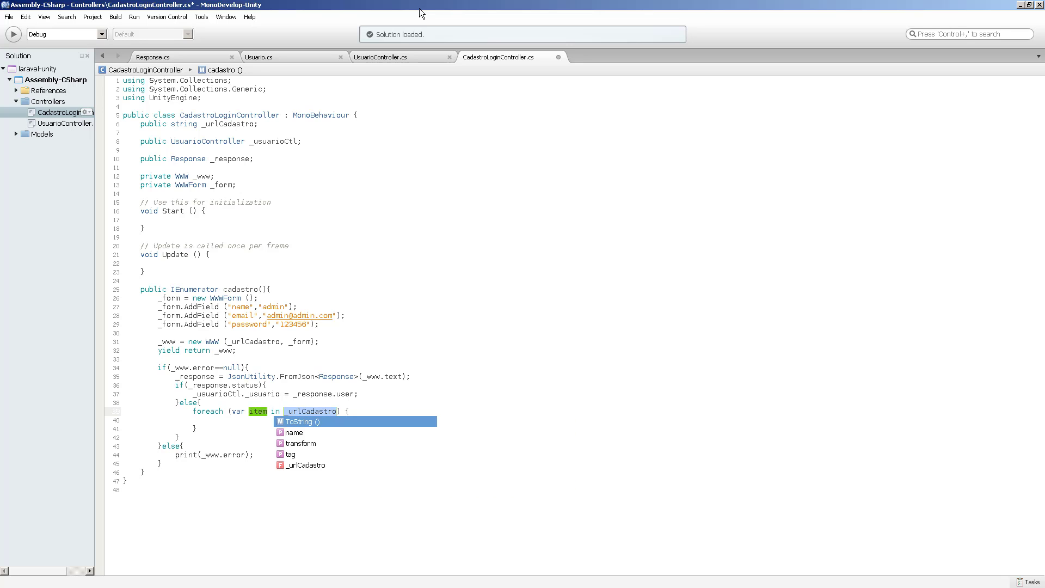
{"action": "type", "text": "_response.errors"}
{"action": "key", "text": "Return"}
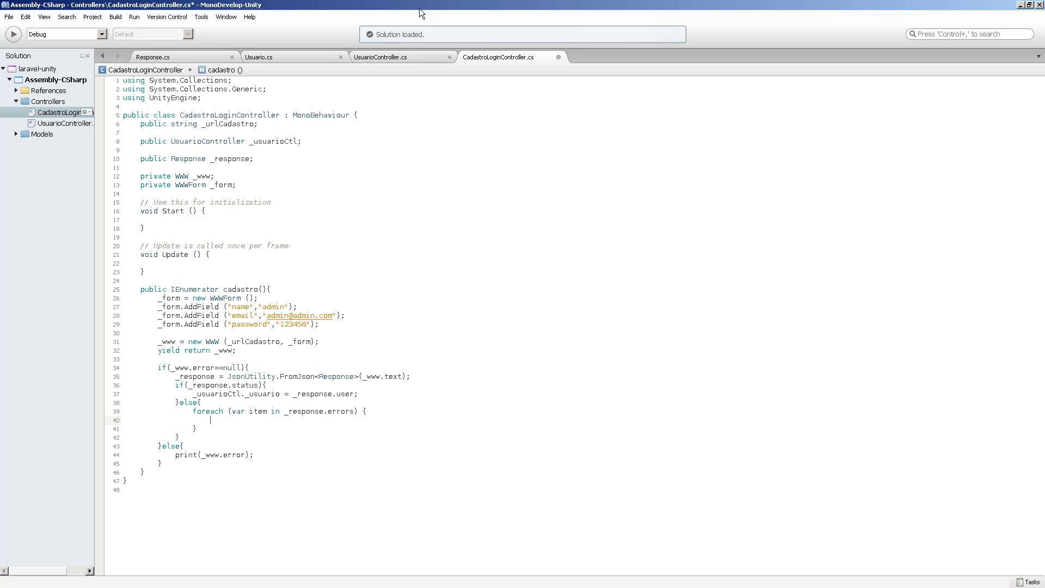
{"action": "type", "text": "print(item);"}
{"action": "left_click", "coordinate": [163, 463]}
{"action": "key", "text": "ctrl+s"}
Call StartCoroutine(cadastro()) in Start(), save, and return to Unity.
{"action": "left_click", "coordinate": [171, 224]}
{"action": "type", "text": "StartC"}
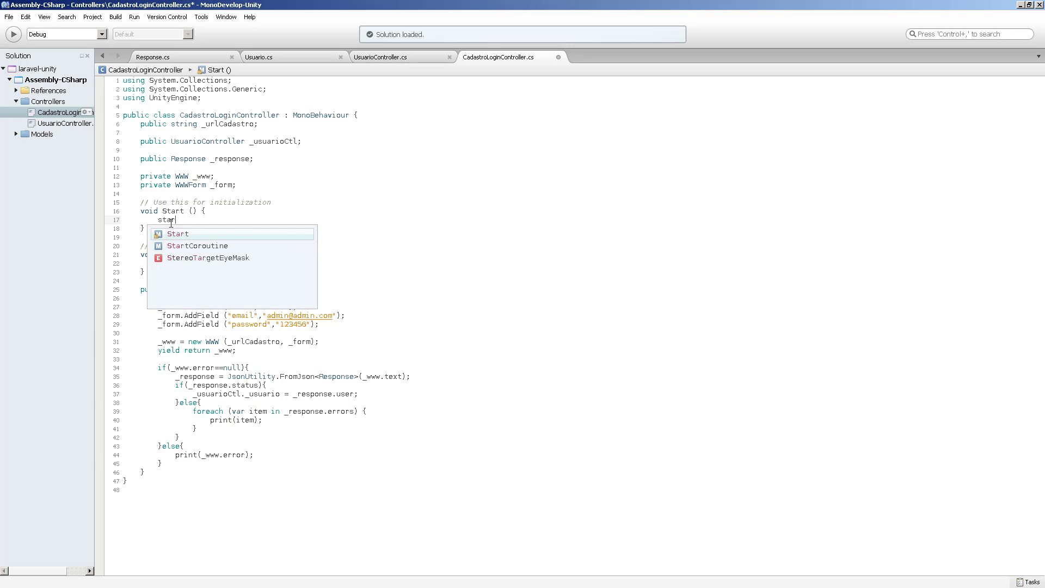
{"action": "key", "text": "Return"}
{"action": "type", "text": "cad);"}
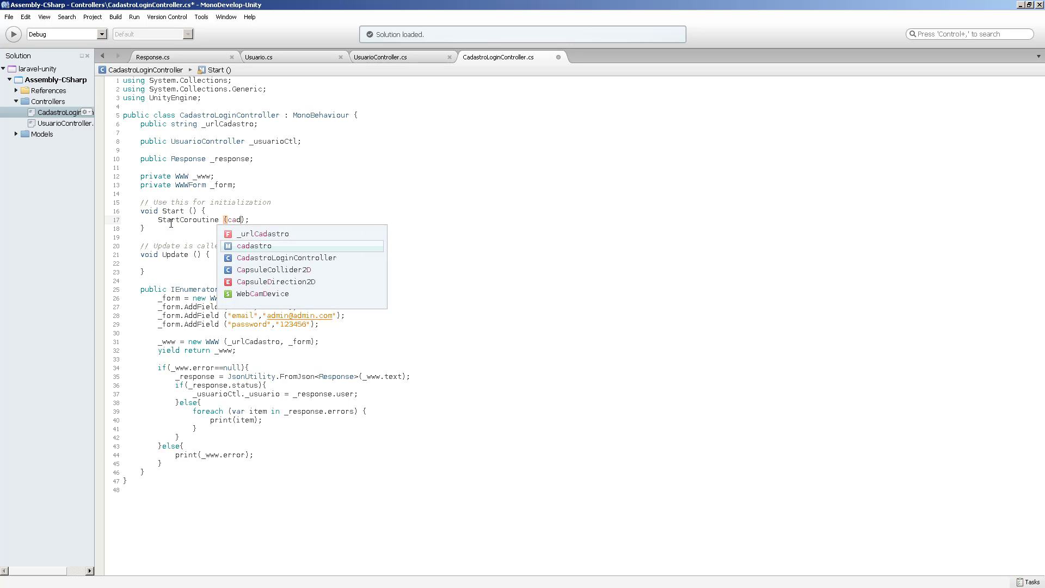
{"action": "key", "text": "Return"}
{"action": "key", "text": "ctrl+s"}
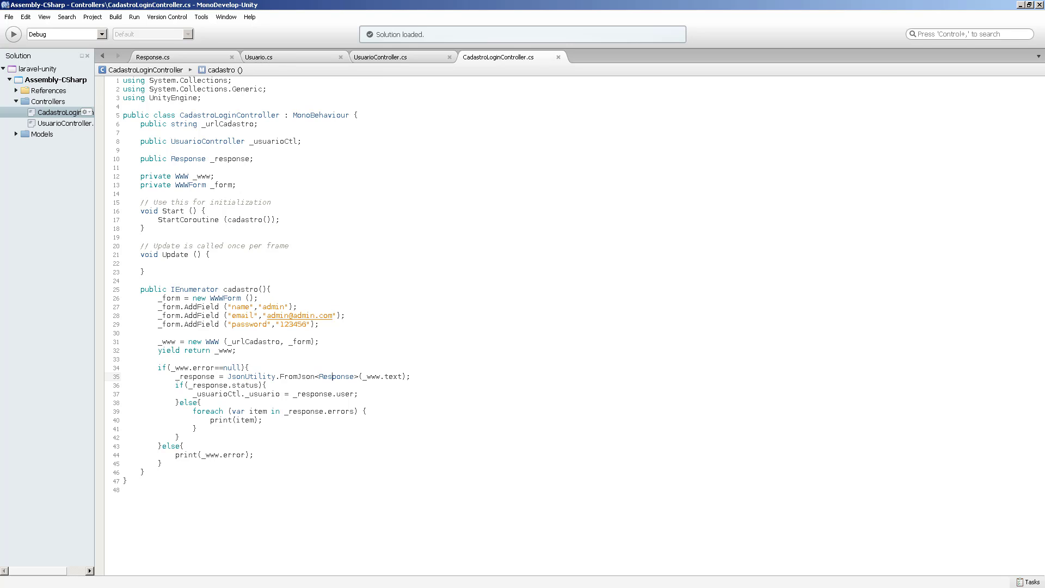
{"action": "key", "text": "alt+Tab"}
Create an empty object named UsuarioController and attach the UsuarioController script to it.
{"action": "right_click", "coordinate": [852, 188]}
{"action": "left_click", "coordinate": [869, 252]}
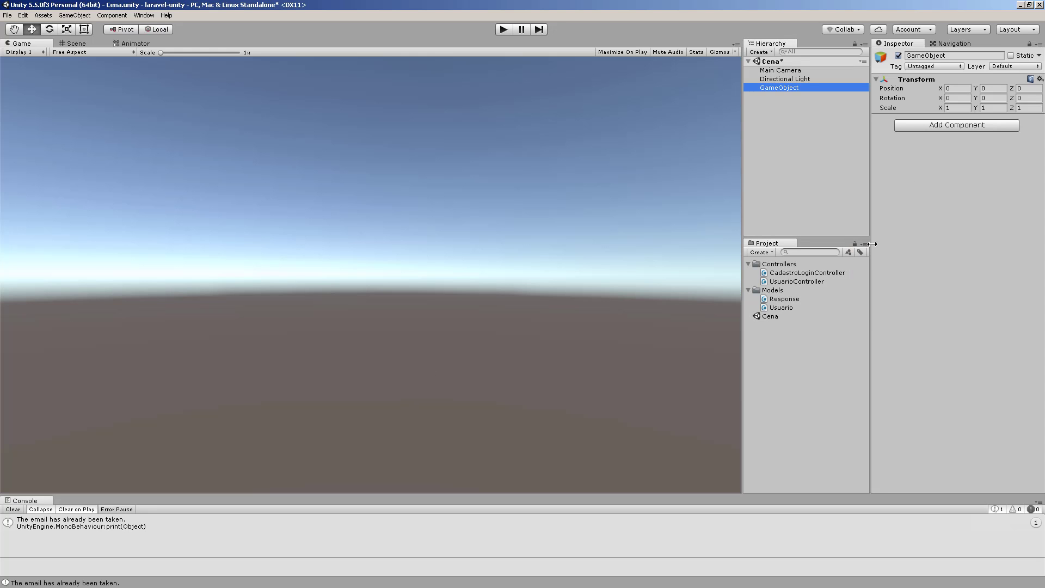
{"action": "left_click", "coordinate": [956, 54]}
{"action": "type", "text": "UsuarioCon"}
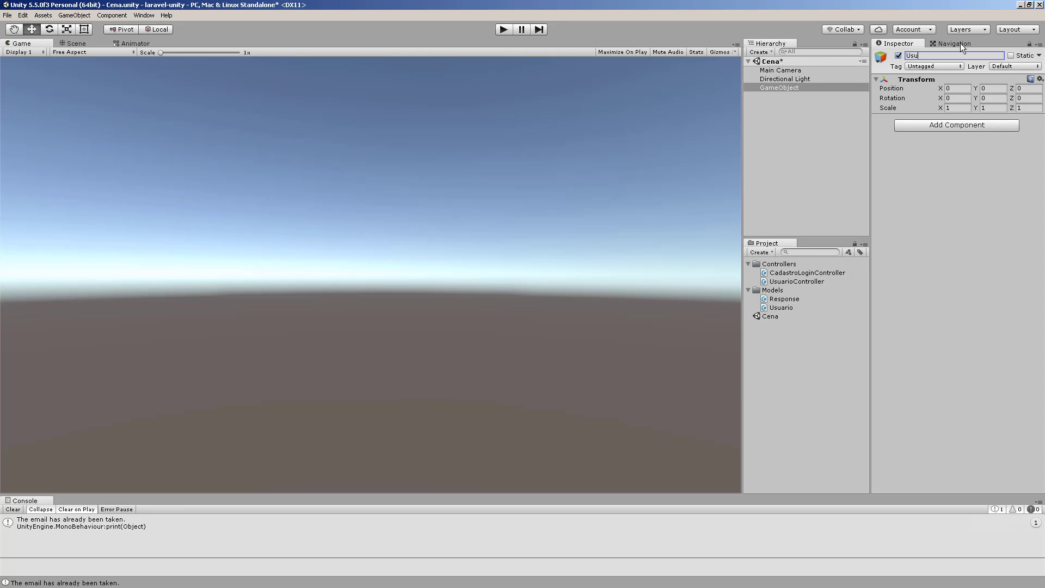
{"action": "type", "text": "troller"}
{"action": "key", "text": "Return"}
{"action": "left_click_drag", "start_coordinate": [796, 281], "coordinate": [888, 284]}
Create an empty object named CadastroLoginController and attach the CadastroLoginController script to it.
{"action": "right_click", "coordinate": [827, 190]}
{"action": "left_click", "coordinate": [857, 266]}
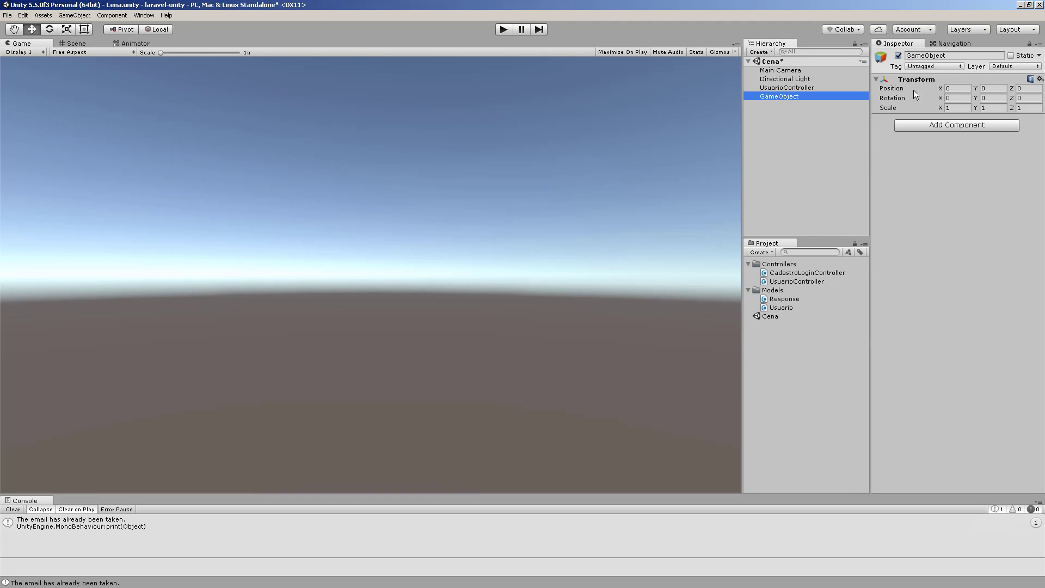
{"action": "left_click", "coordinate": [961, 52]}
{"action": "type", "text": "CadastroLogi"}
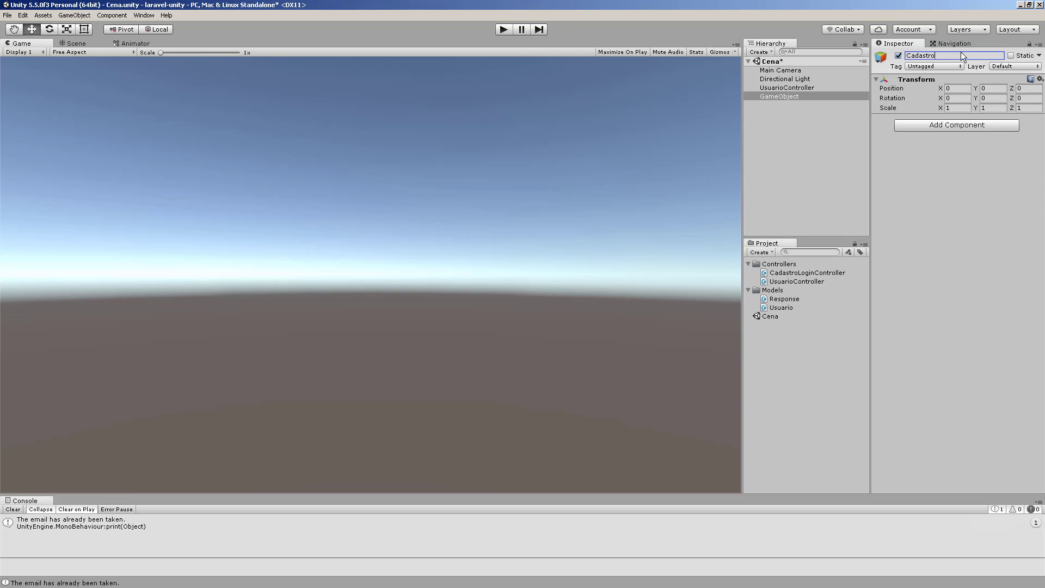
{"action": "type", "text": "nController"}
{"action": "key", "text": "Return"}
{"action": "left_click_drag", "start_coordinate": [817, 273], "coordinate": [954, 165]}
Paste the laravel-unity.dev signup API address into Url Cadastro and save the scene.
{"action": "left_click", "coordinate": [958, 139]}
{"action": "key", "text": "ctrl+v"}
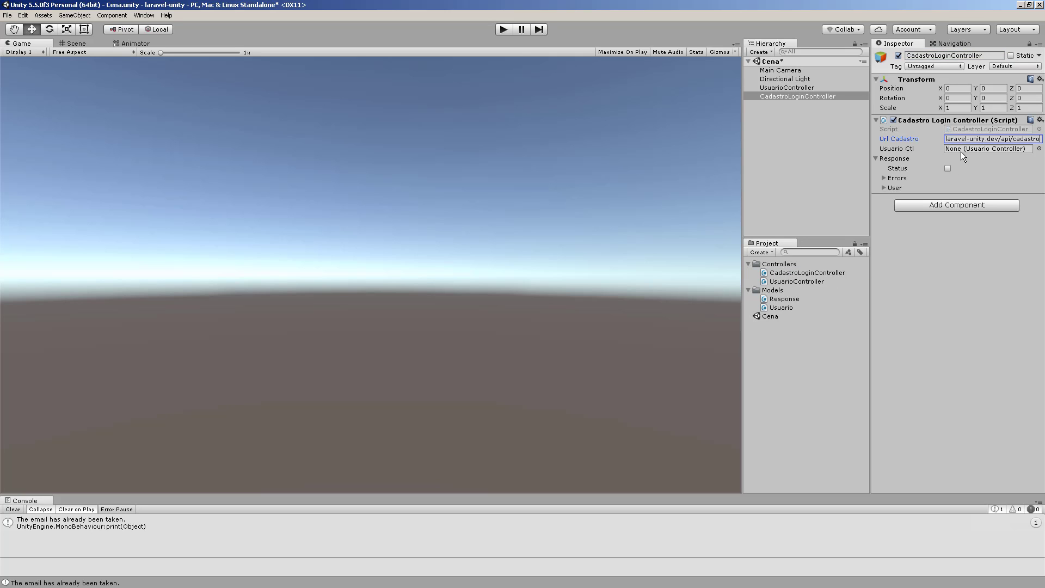
{"action": "key", "text": "Return"}
{"action": "key", "text": "ctrl+s"}
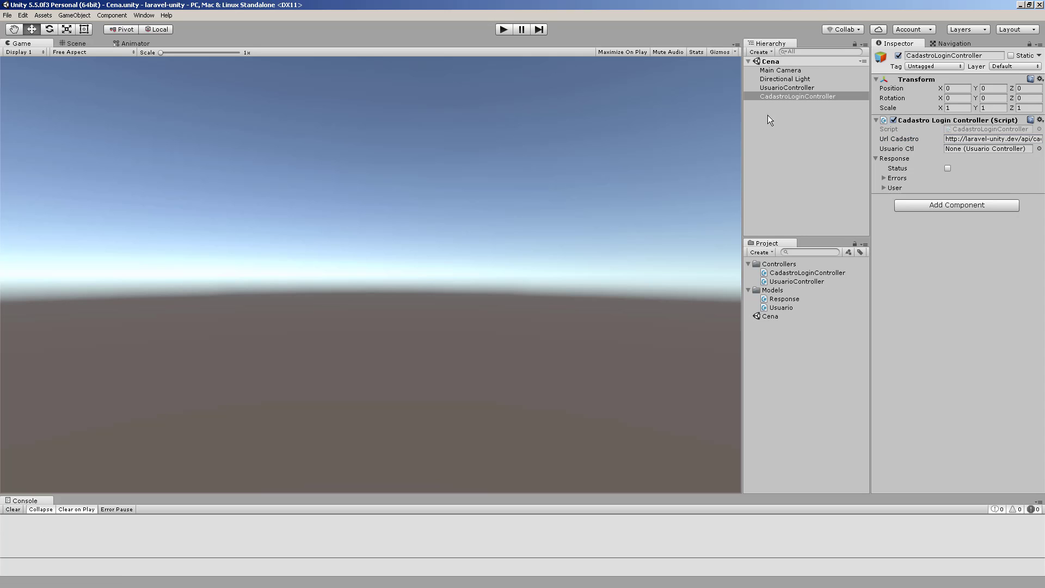
Run the scene and inspect CadastroLoginController's returned Errors and User data.
{"action": "left_click", "coordinate": [830, 168]}
{"action": "key", "text": "ctrl+p"}
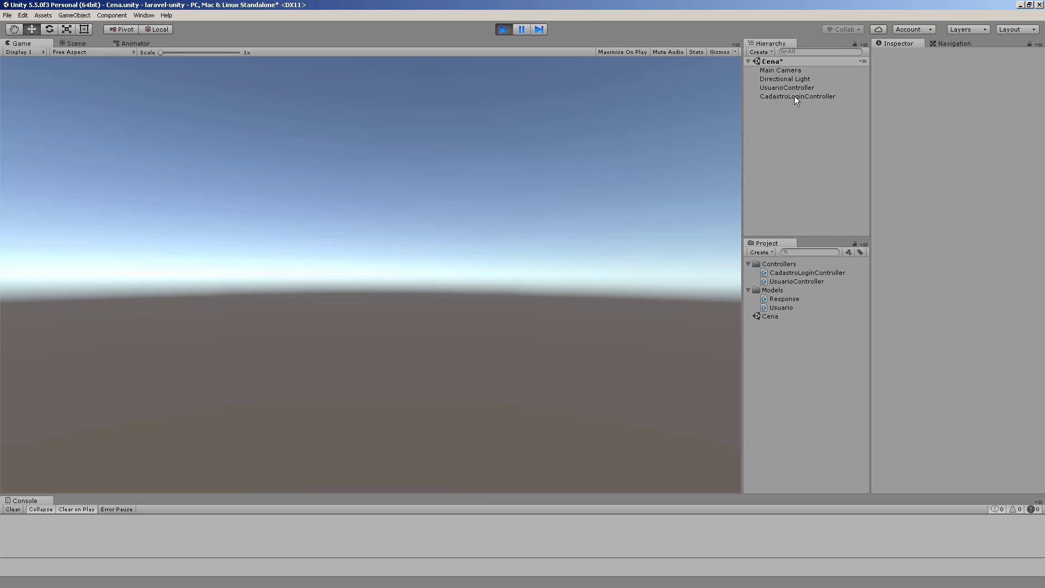
{"action": "left_click", "coordinate": [794, 96]}
{"action": "left_click", "coordinate": [883, 197]}
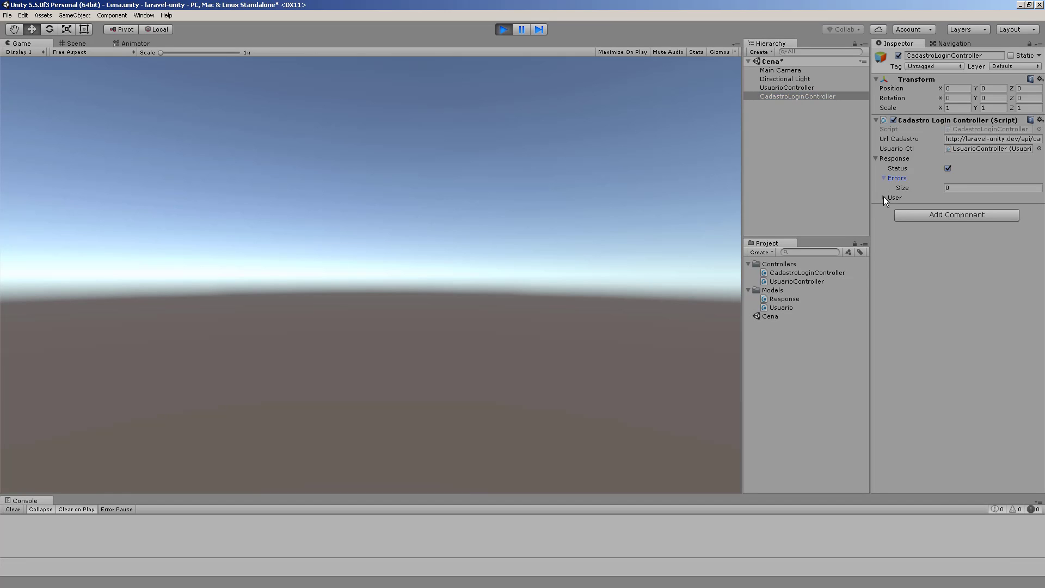
{"action": "left_click", "coordinate": [801, 88]}
Stop and rerun the scene to get 'The email has already been taken.'.
{"action": "left_click", "coordinate": [801, 96]}
{"action": "left_click", "coordinate": [502, 30]}
{"action": "left_click", "coordinate": [502, 30]}
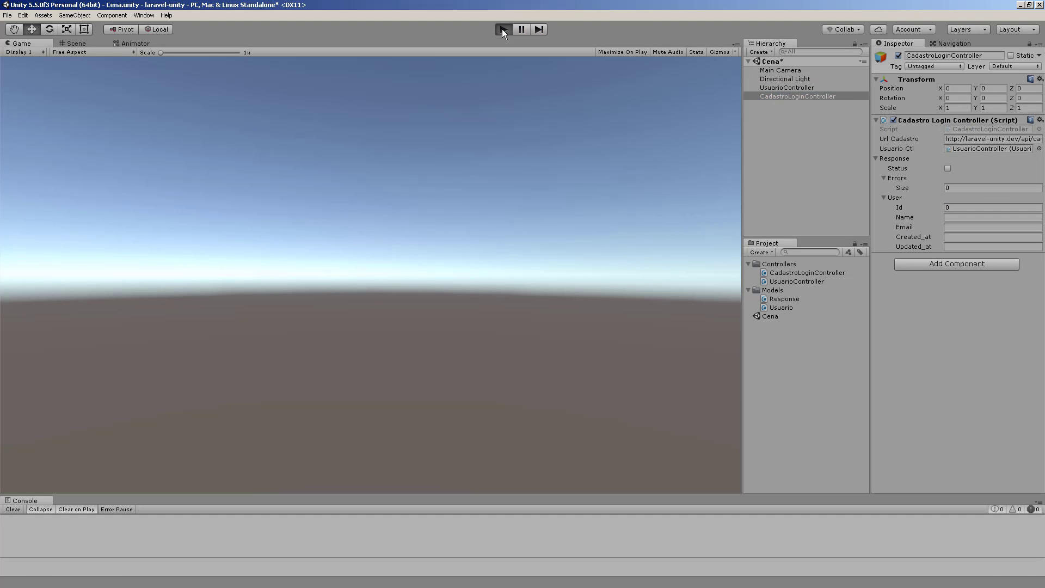
{"action": "left_click", "coordinate": [502, 30]}
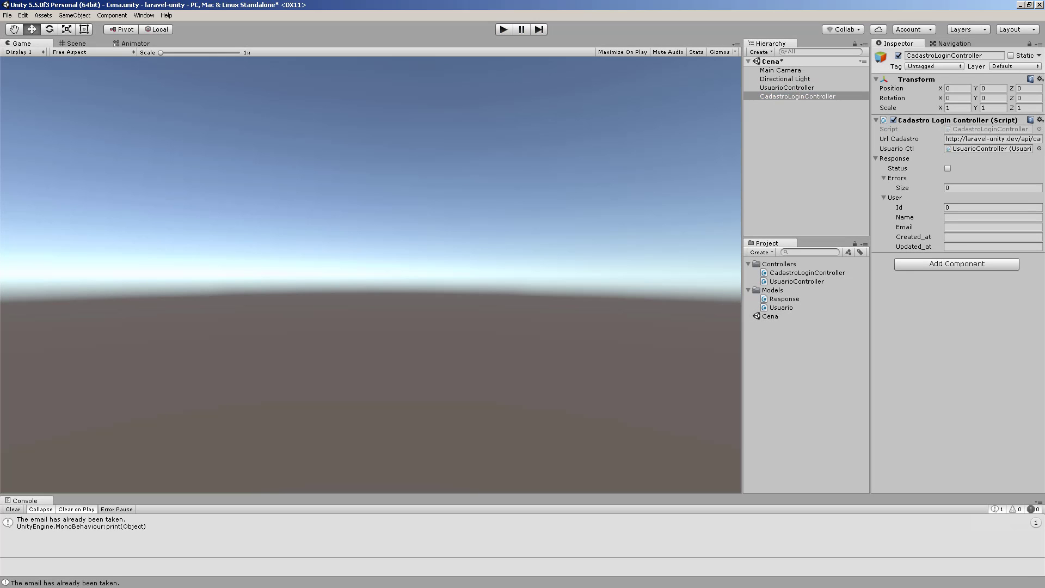
{"action": "key", "text": "alt+Tab"}
Browse the laravel_unity users table to see the single user row, id 1.
{"action": "left_click", "coordinate": [112, 136]}
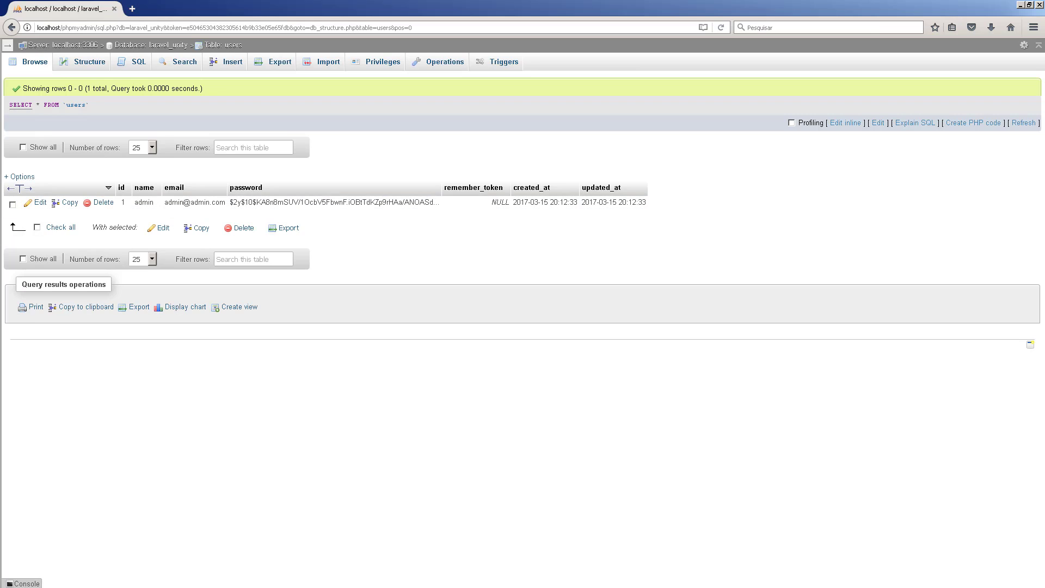